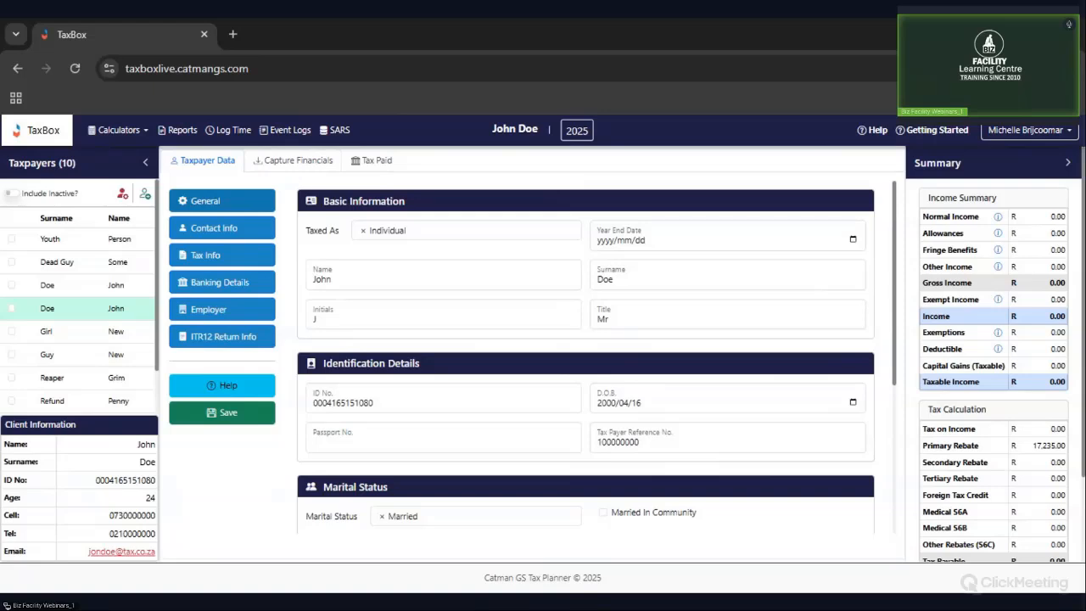
Step: Open the taxpayer's financial capture section and review the Medical calculator's contribution, expense and calculation fields
{"action": "left_click", "coordinate": [312, 165]}
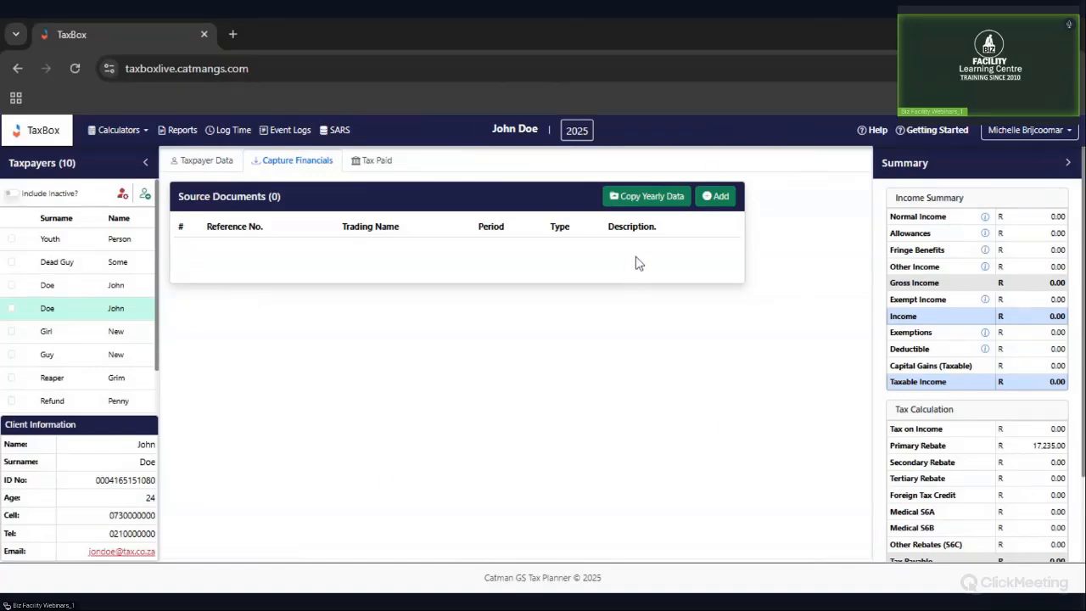
{"action": "left_click", "coordinate": [135, 133]}
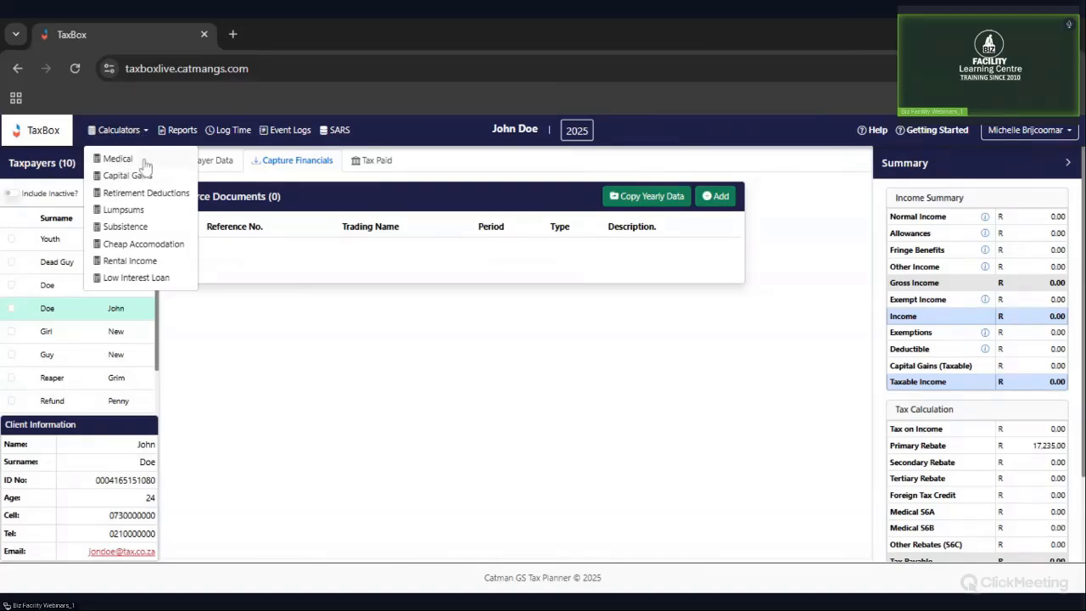
{"action": "left_click", "coordinate": [136, 157]}
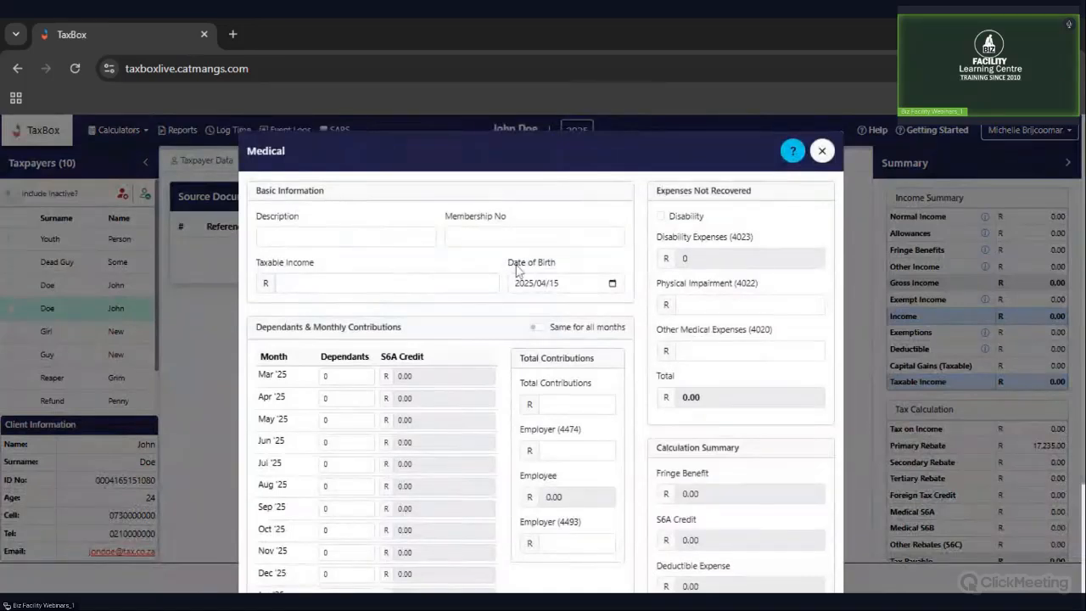
{"action": "scroll", "coordinate": [518, 270], "scroll_direction": "down", "scroll_amount": 3}
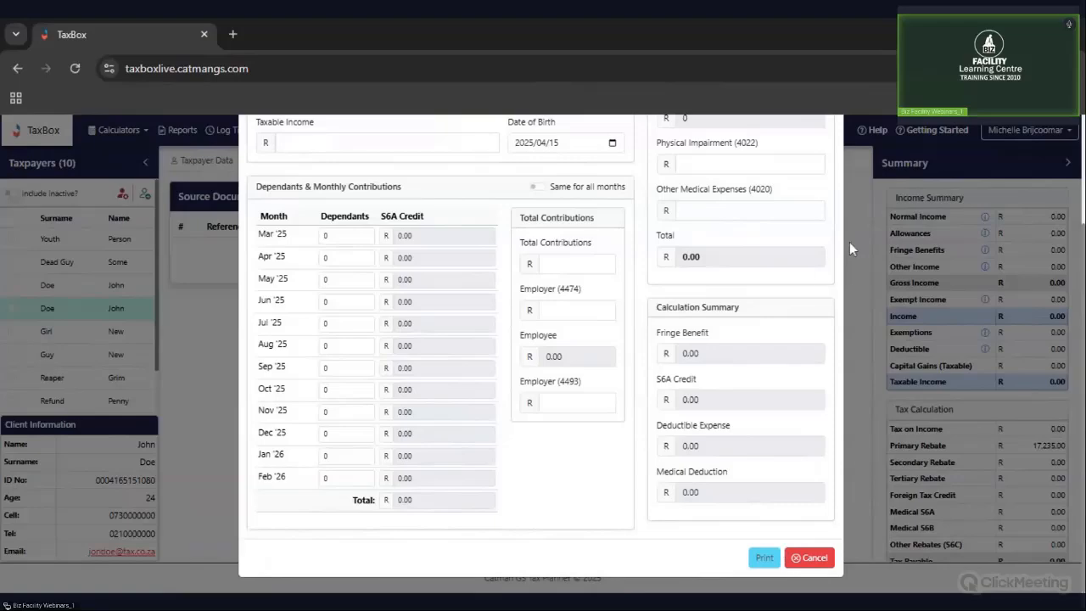
{"action": "scroll", "coordinate": [850, 241], "scroll_direction": "up", "scroll_amount": 3}
{"action": "left_click", "coordinate": [821, 157]}
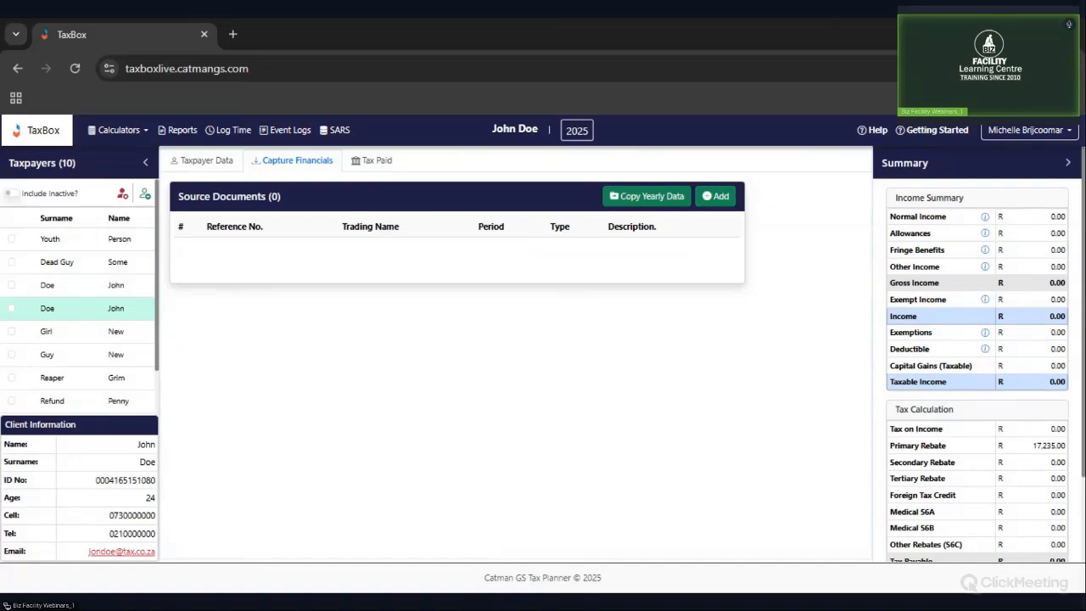
Step: Add a source document of type Other, keeping the default tax-year period and leaving the company and address details blank, and save it
{"action": "left_click", "coordinate": [715, 197]}
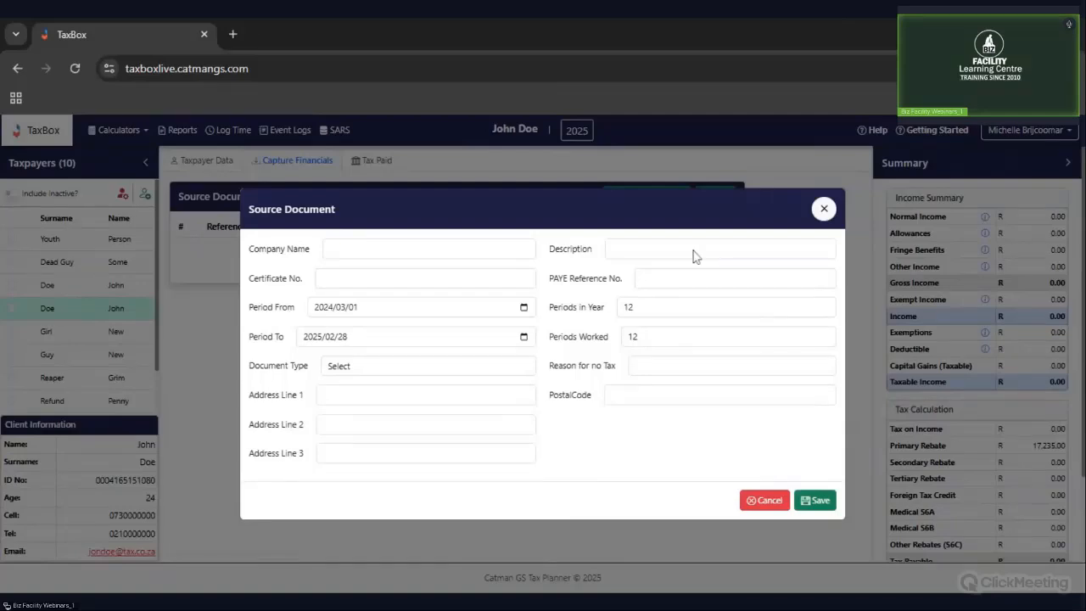
{"action": "left_click", "coordinate": [431, 369]}
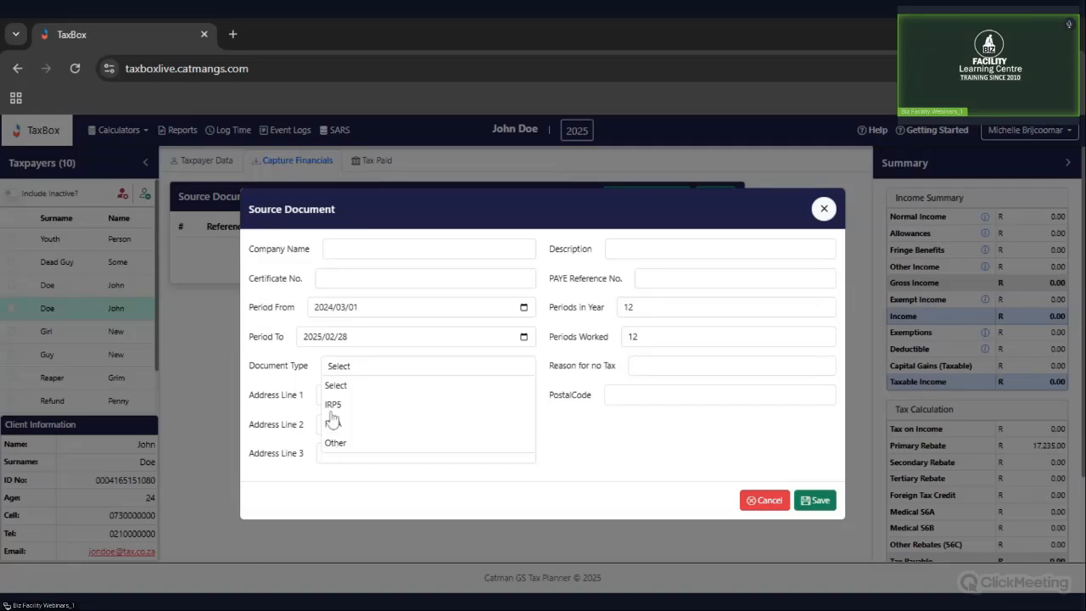
{"action": "left_click", "coordinate": [335, 442]}
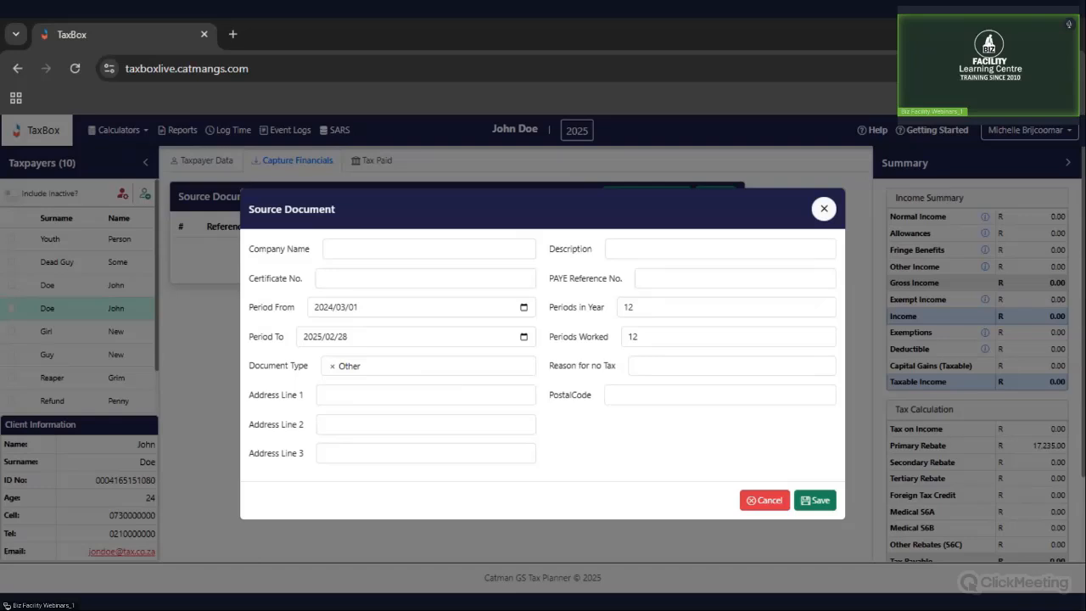
{"action": "left_click", "coordinate": [441, 395]}
{"action": "key", "text": "Tab"}
{"action": "key", "text": "Tab"}
{"action": "key", "text": "Tab"}
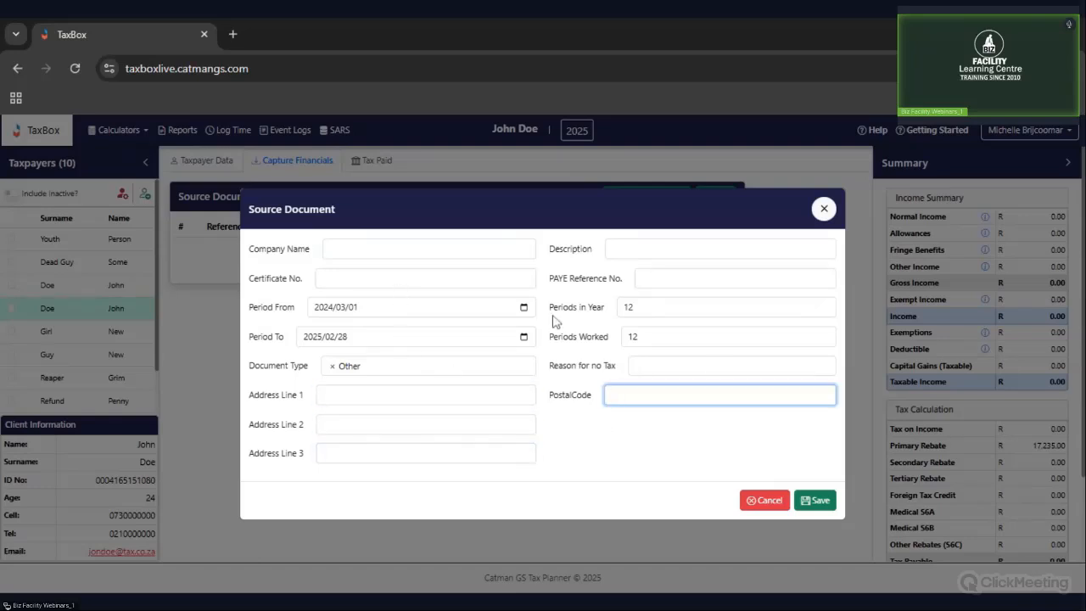
{"action": "left_click", "coordinate": [427, 253]}
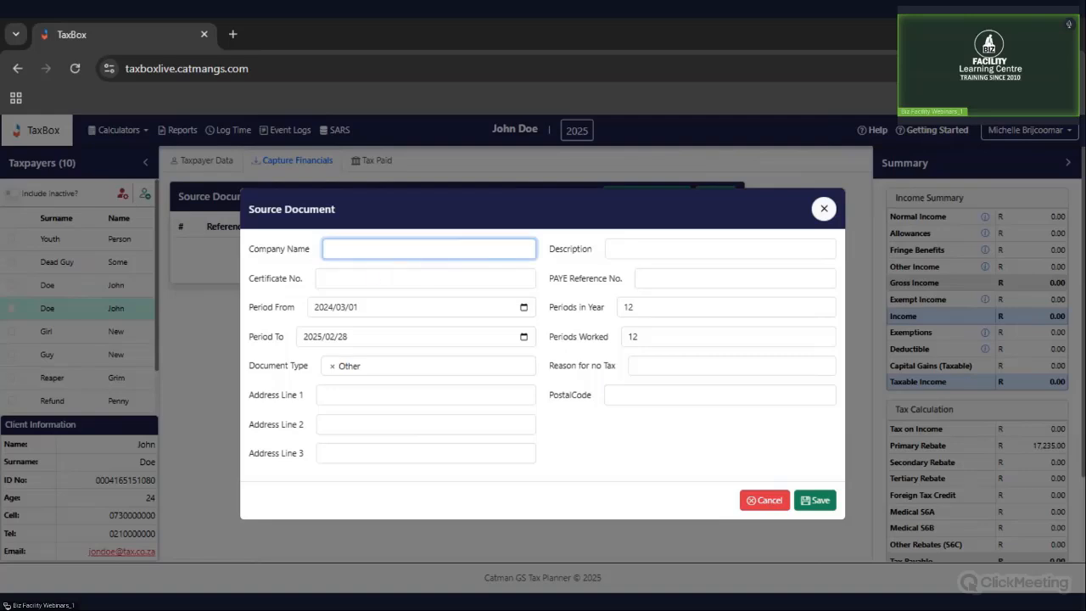
{"action": "left_click", "coordinate": [381, 276]}
{"action": "left_click", "coordinate": [282, 260]}
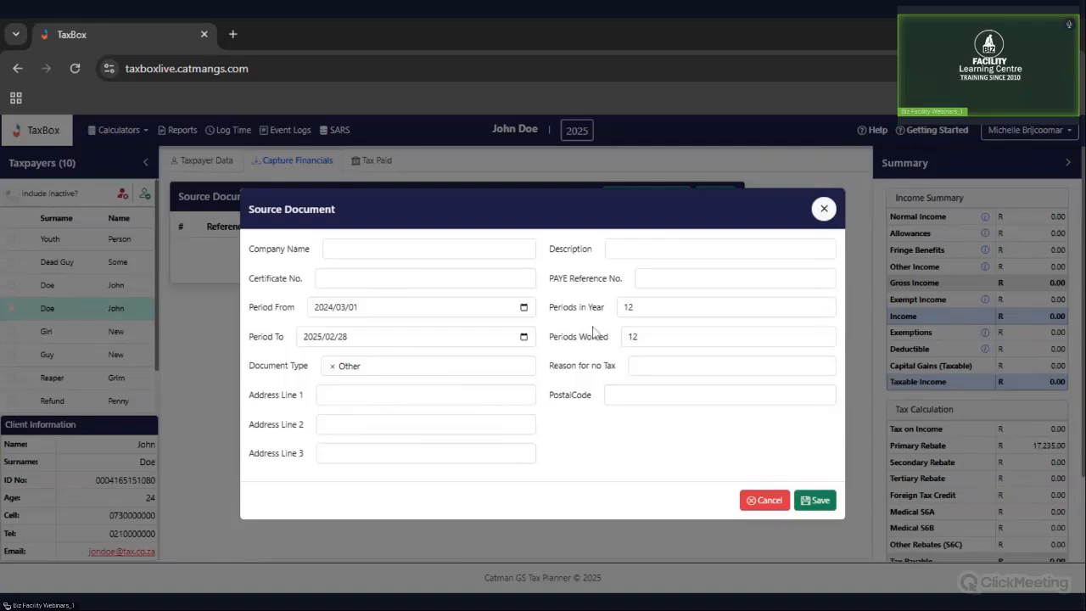
{"action": "left_click", "coordinate": [487, 311]}
{"action": "left_click", "coordinate": [468, 340]}
{"action": "left_click", "coordinate": [658, 445]}
{"action": "left_click", "coordinate": [817, 500]}
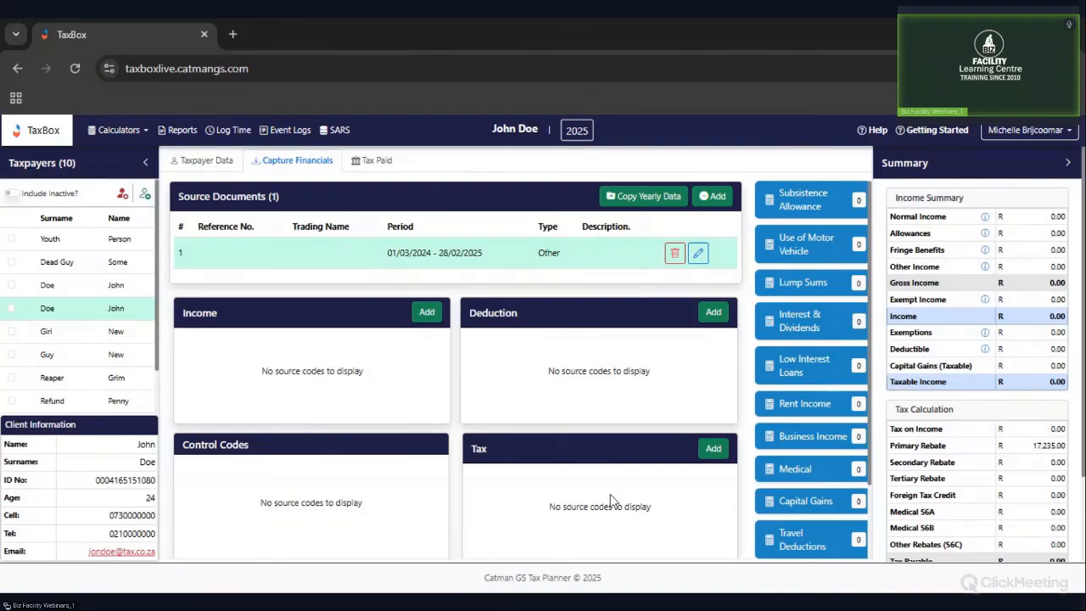
Step: Add a second source document with the company name Test and save it
{"action": "scroll", "coordinate": [814, 212], "scroll_direction": "down", "scroll_amount": 2}
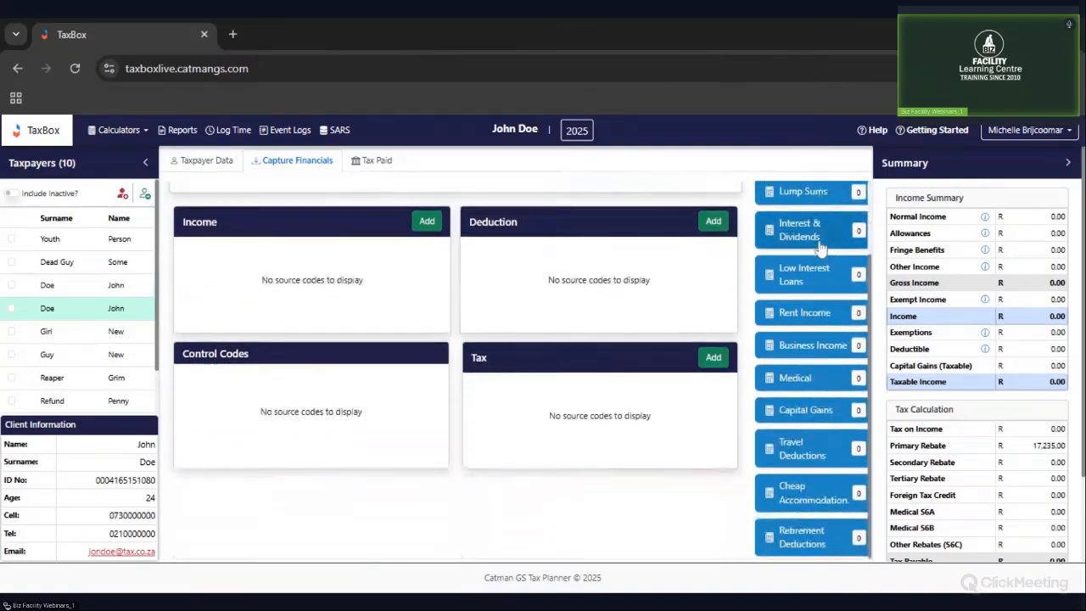
{"action": "scroll", "coordinate": [838, 343], "scroll_direction": "up", "scroll_amount": 1}
{"action": "scroll", "coordinate": [789, 515], "scroll_direction": "down", "scroll_amount": 2}
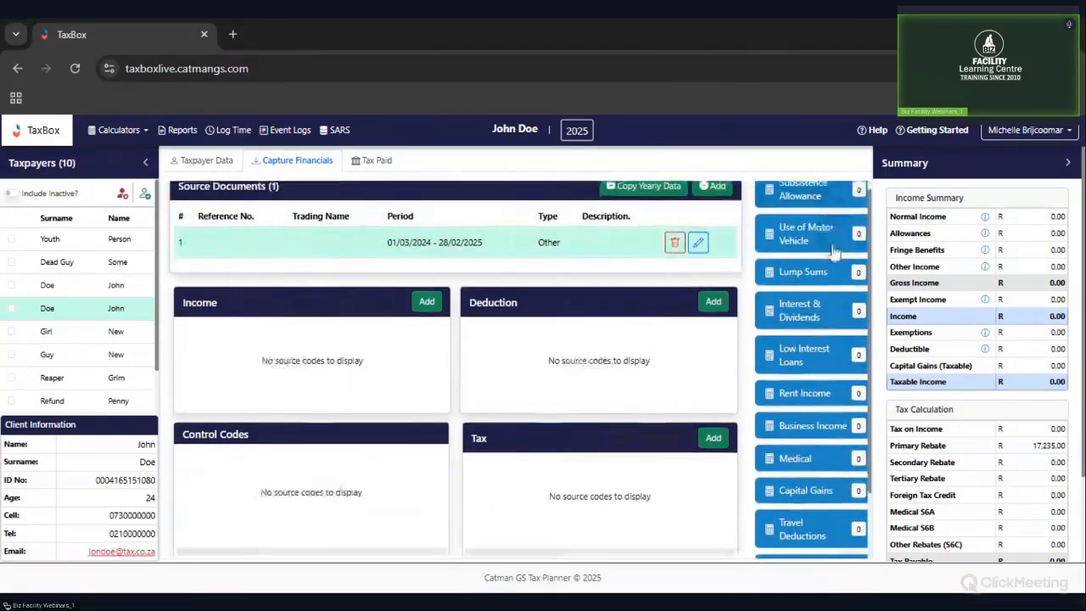
{"action": "scroll", "coordinate": [670, 379], "scroll_direction": "up", "scroll_amount": 2}
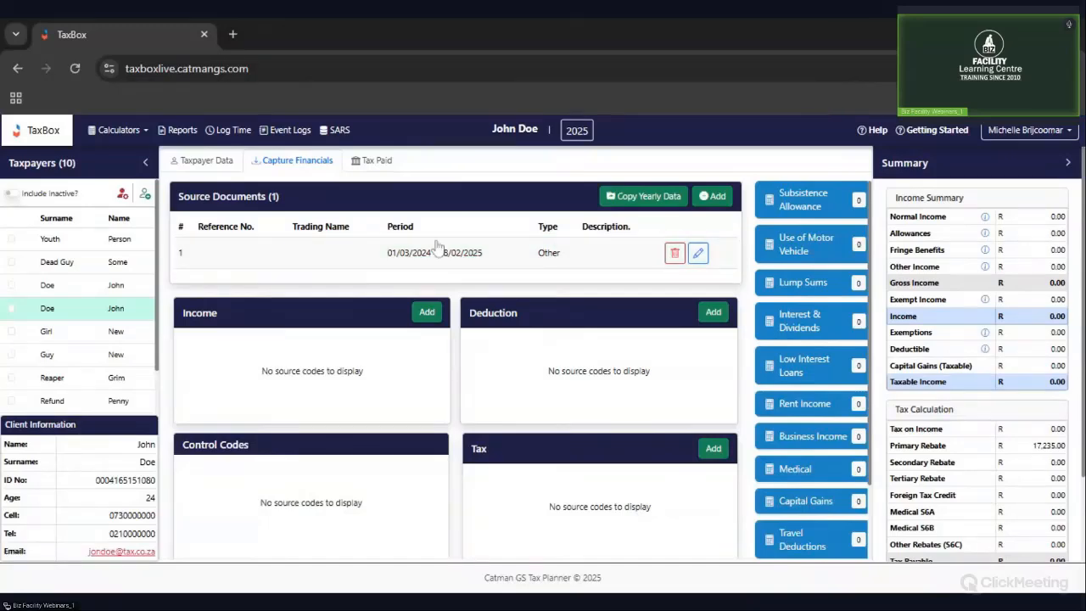
{"action": "left_click", "coordinate": [718, 202]}
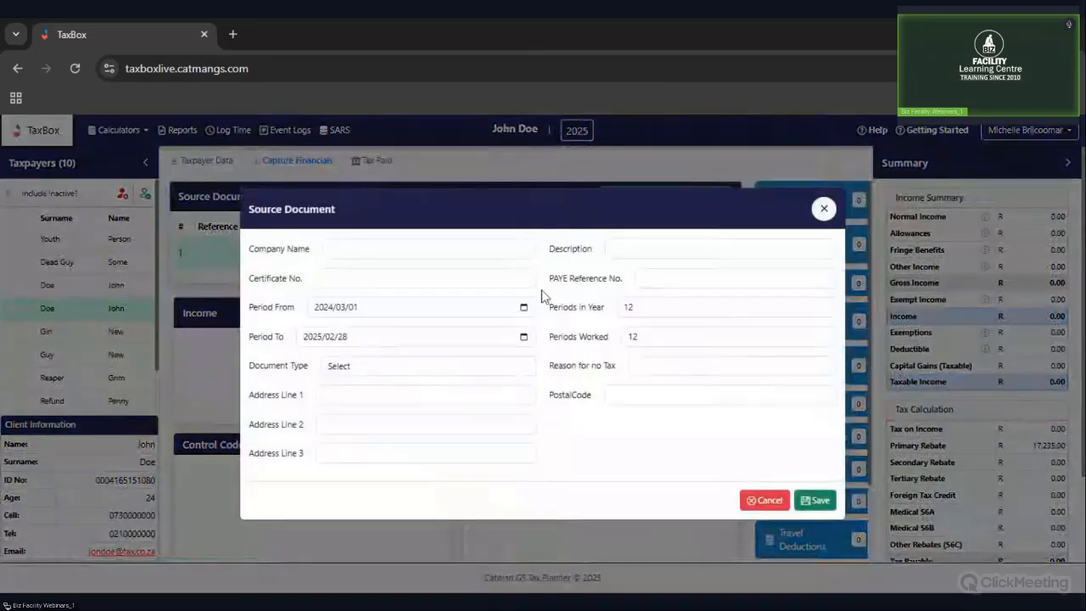
{"action": "left_click", "coordinate": [504, 256]}
{"action": "type", "text": "Test"}
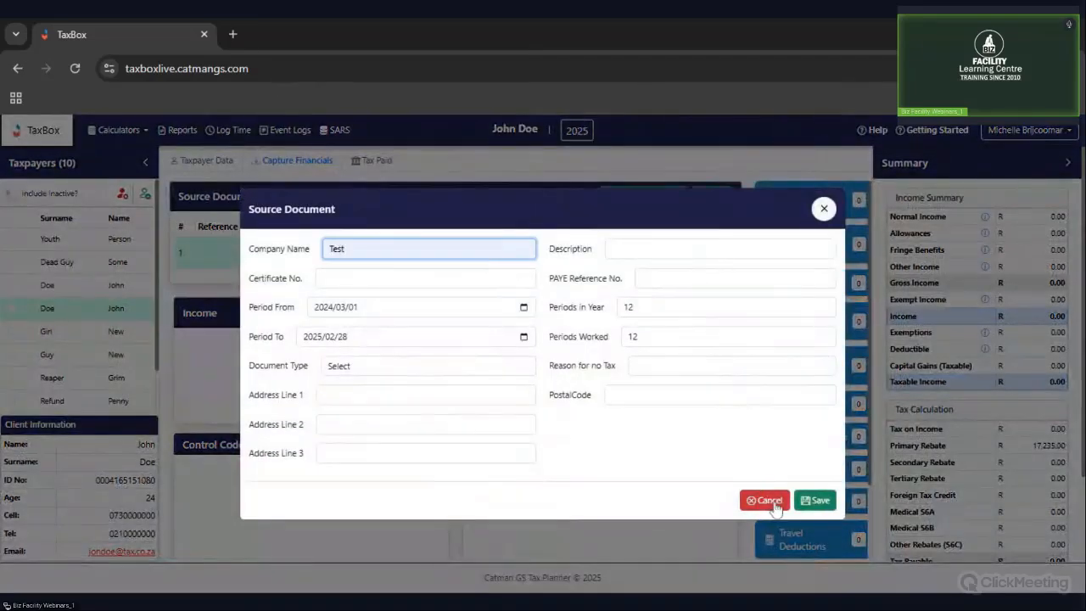
{"action": "left_click", "coordinate": [815, 500]}
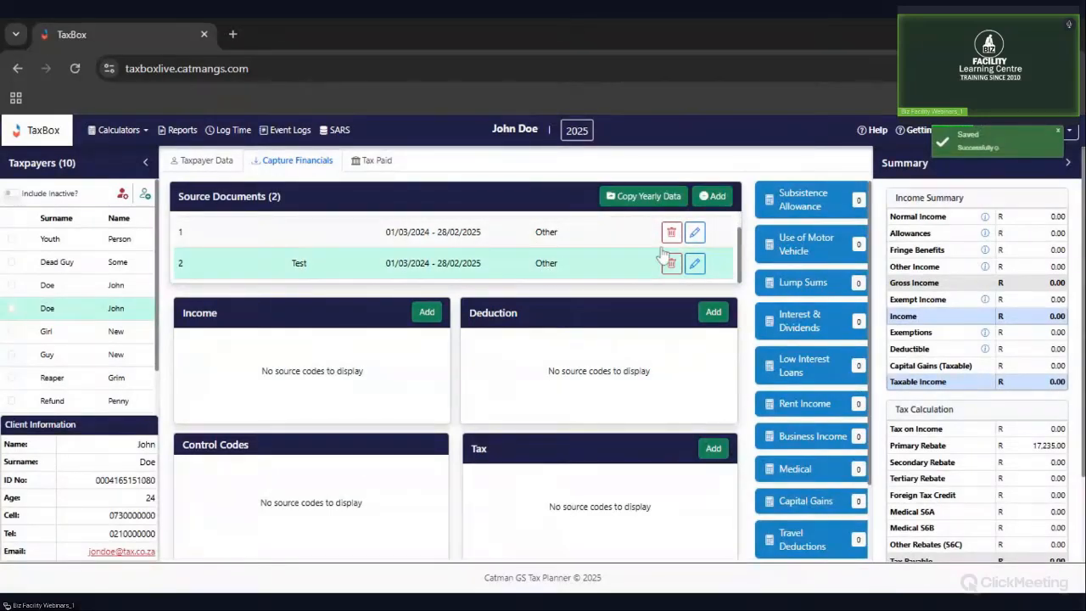
Step: Start an Interest & Dividends entry described as Investment, keeping Local Interest as the income type
{"action": "scroll", "coordinate": [625, 258], "scroll_direction": "up", "scroll_amount": 1}
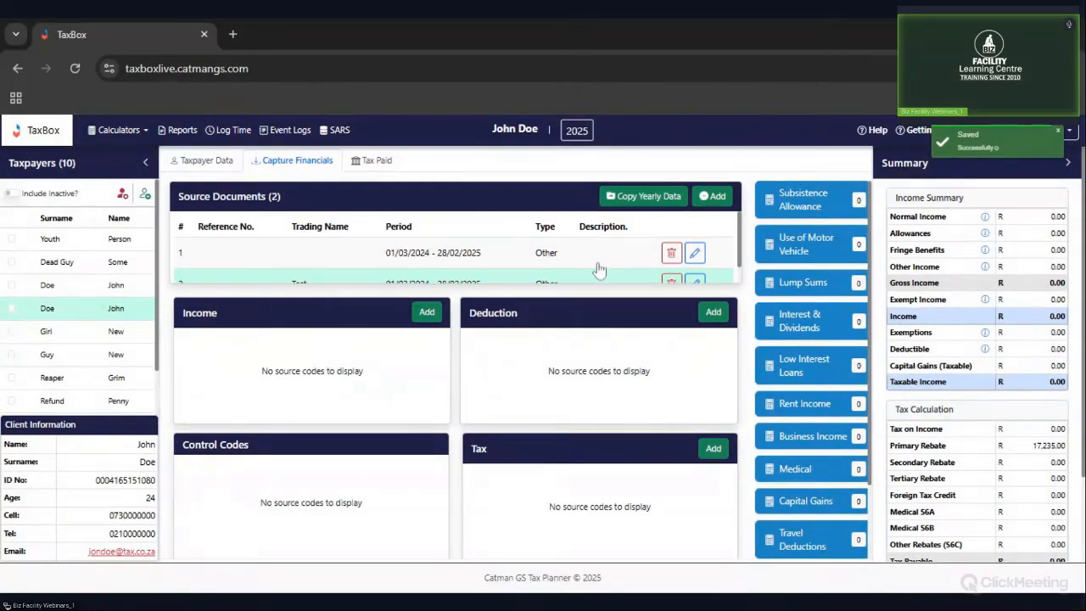
{"action": "scroll", "coordinate": [564, 254], "scroll_direction": "down", "scroll_amount": 1}
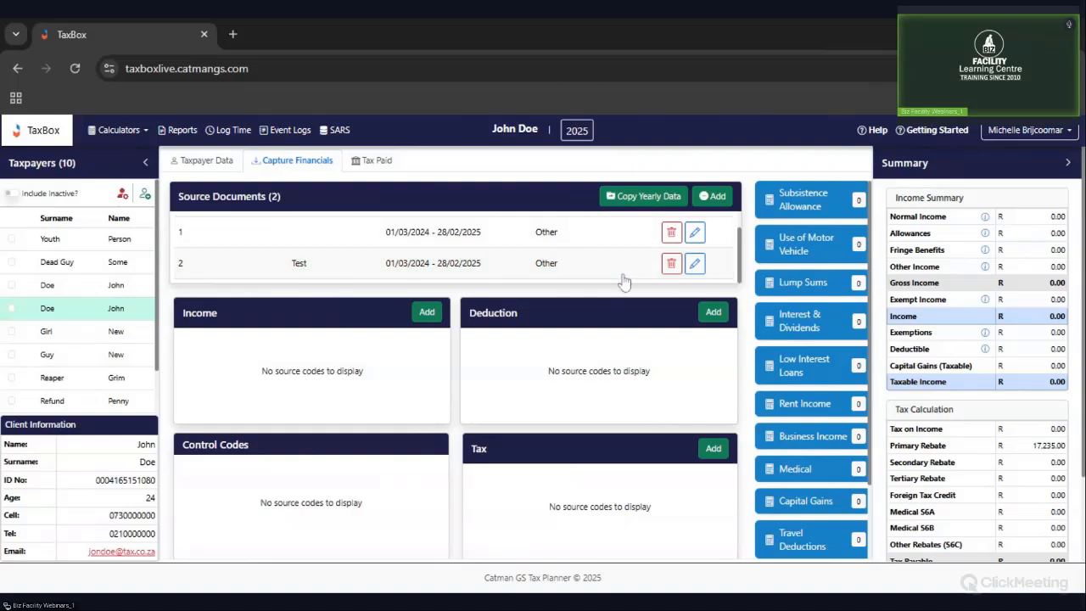
{"action": "scroll", "coordinate": [632, 270], "scroll_direction": "up", "scroll_amount": 1}
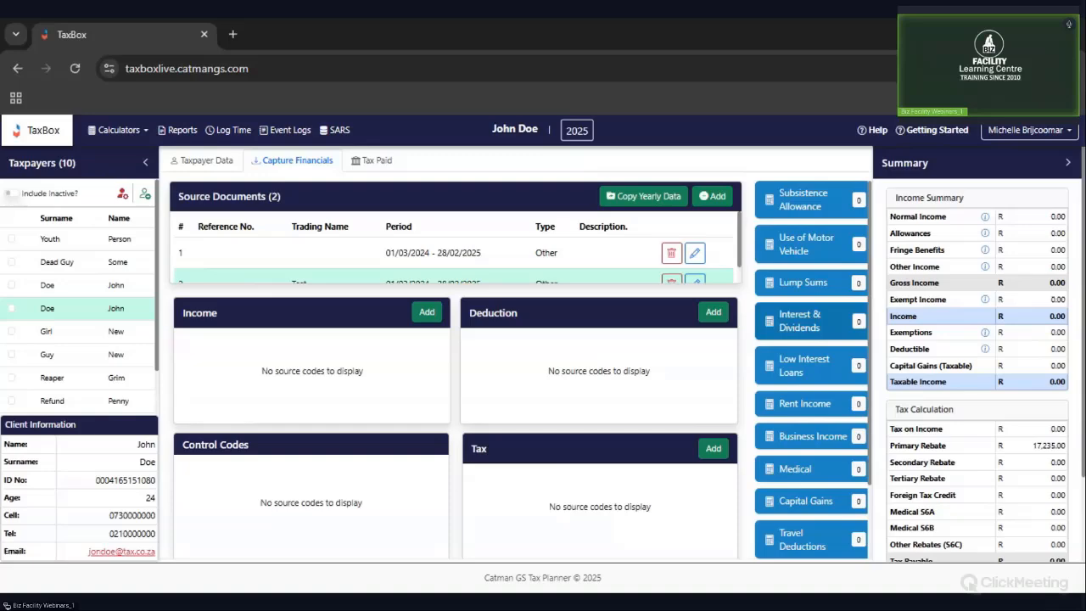
{"action": "left_click", "coordinate": [808, 329]}
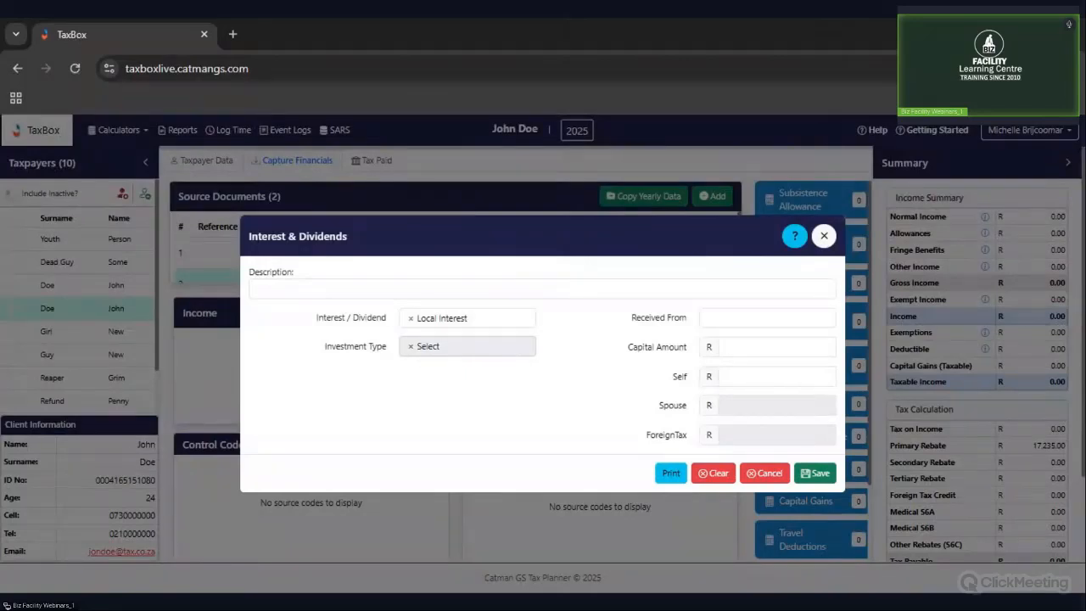
{"action": "left_click", "coordinate": [543, 289]}
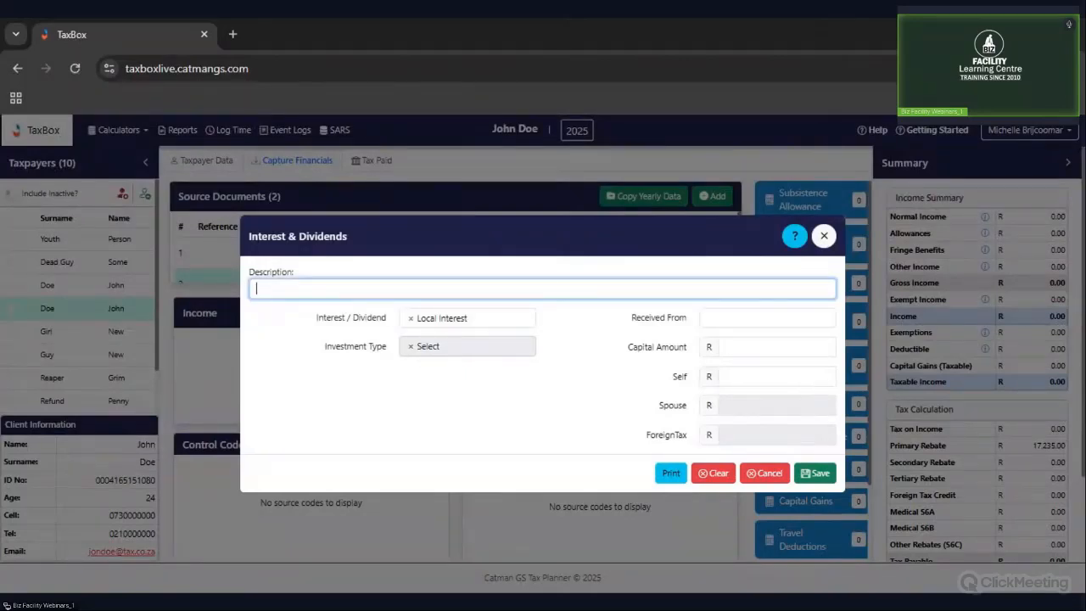
{"action": "type", "text": "Investment"}
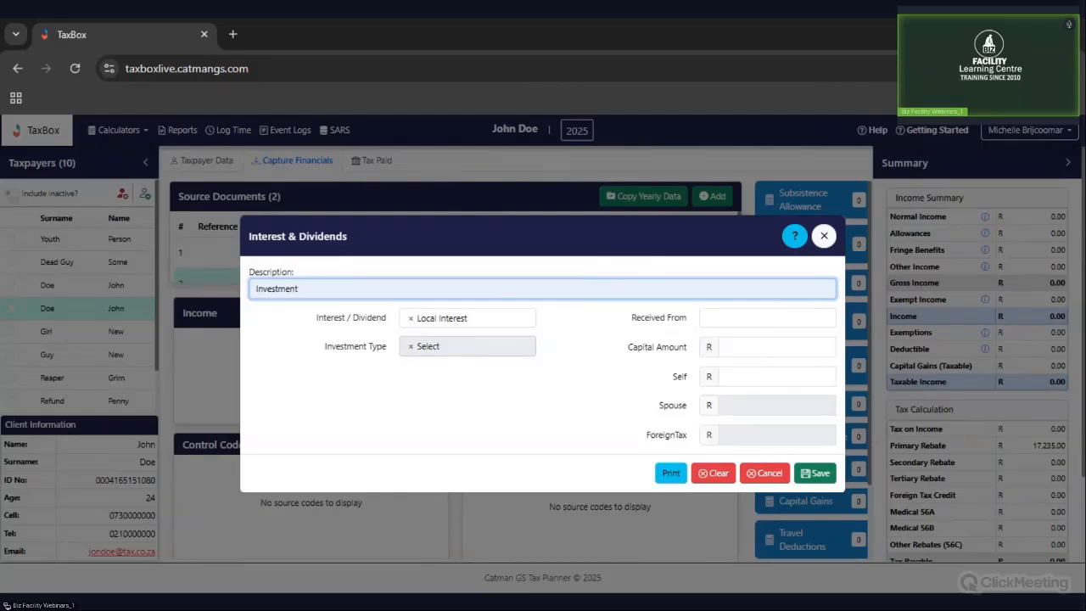
{"action": "left_click", "coordinate": [585, 327]}
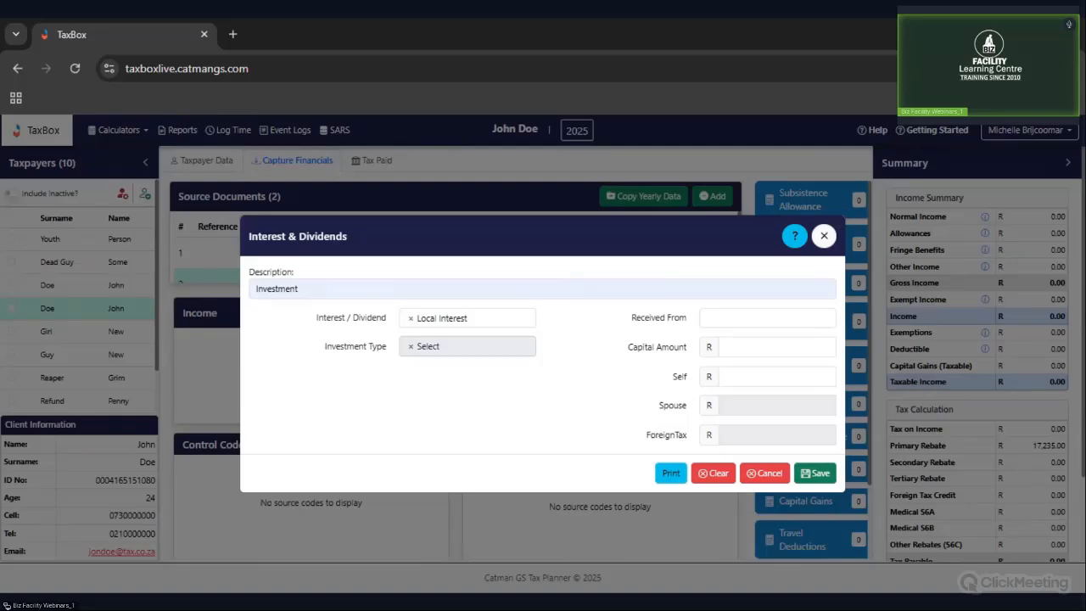
{"action": "left_click", "coordinate": [515, 325]}
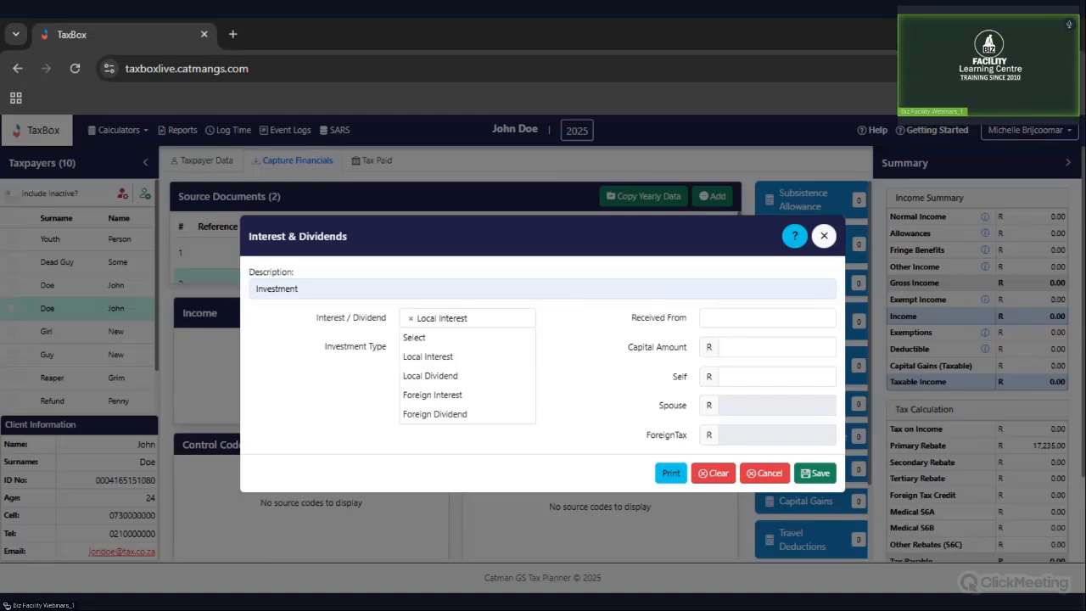
{"action": "left_click", "coordinate": [420, 338]}
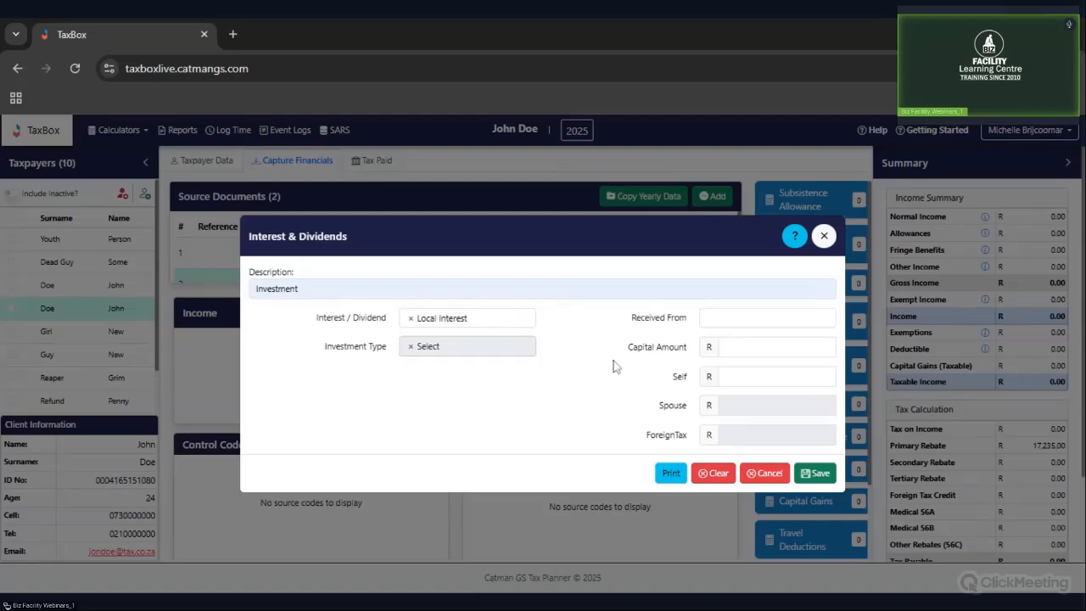
Step: Set the entry's Received From source to Investment and its capital amount to 0
{"action": "left_click", "coordinate": [829, 318]}
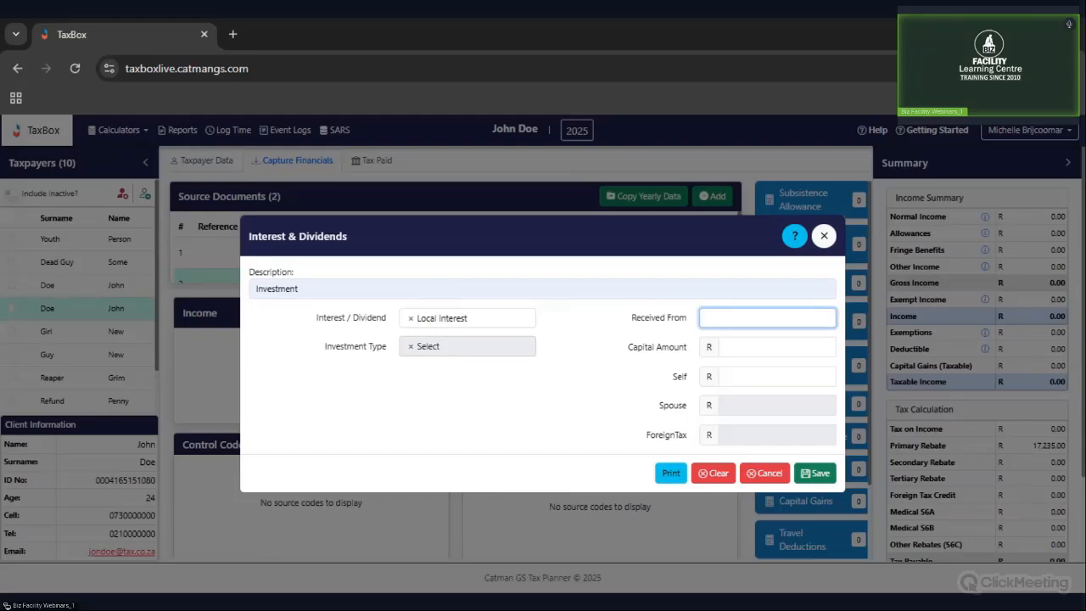
{"action": "left_click", "coordinate": [720, 335]}
{"action": "left_click", "coordinate": [786, 322]}
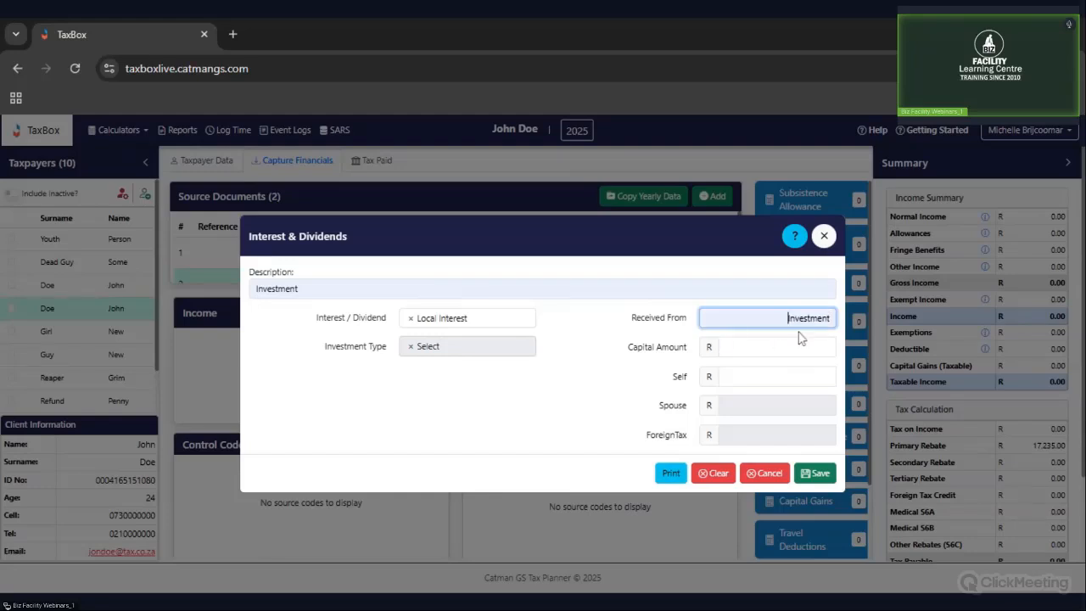
{"action": "left_click", "coordinate": [798, 345]}
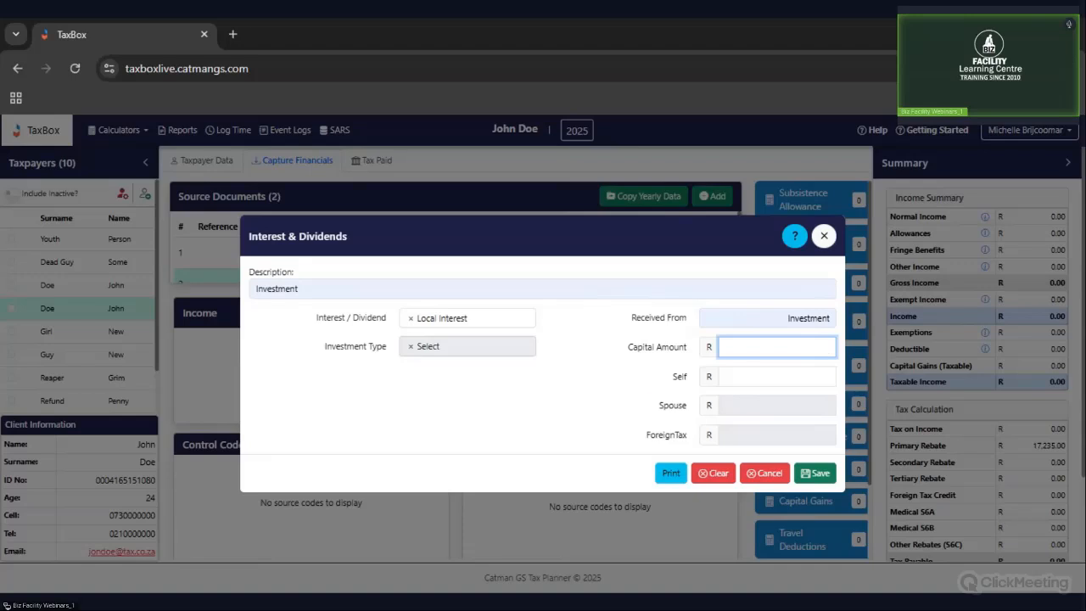
{"action": "left_click", "coordinate": [787, 319]}
{"action": "left_click", "coordinate": [827, 347]}
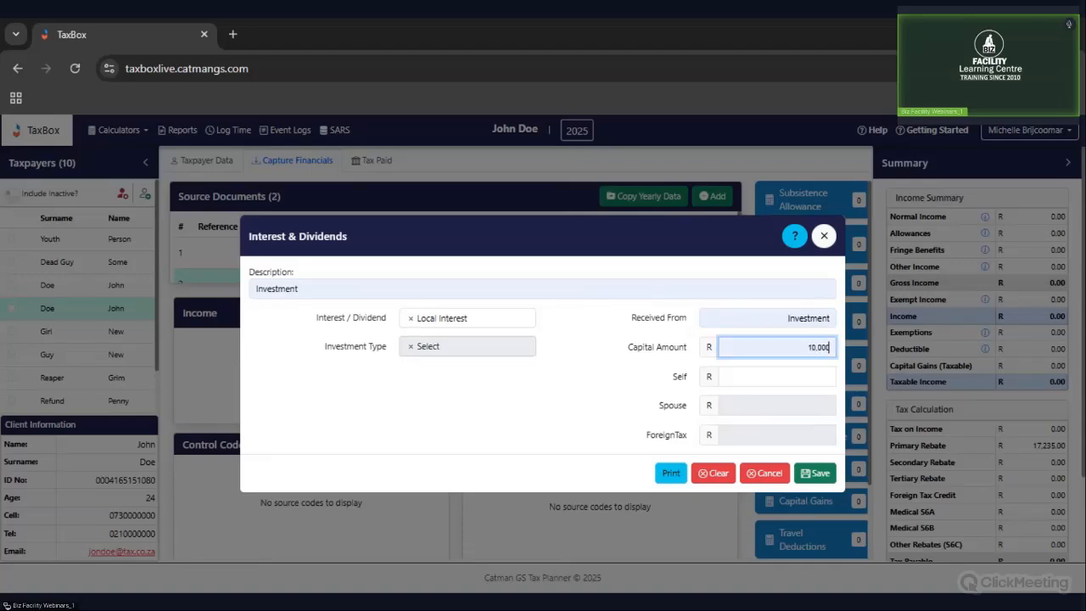
{"action": "left_click", "coordinate": [584, 411]}
Step: Set the taxpayer's own (Self) interest amount to 100,000.00 and save the Interest & Dividends entry
{"action": "left_click", "coordinate": [769, 376]}
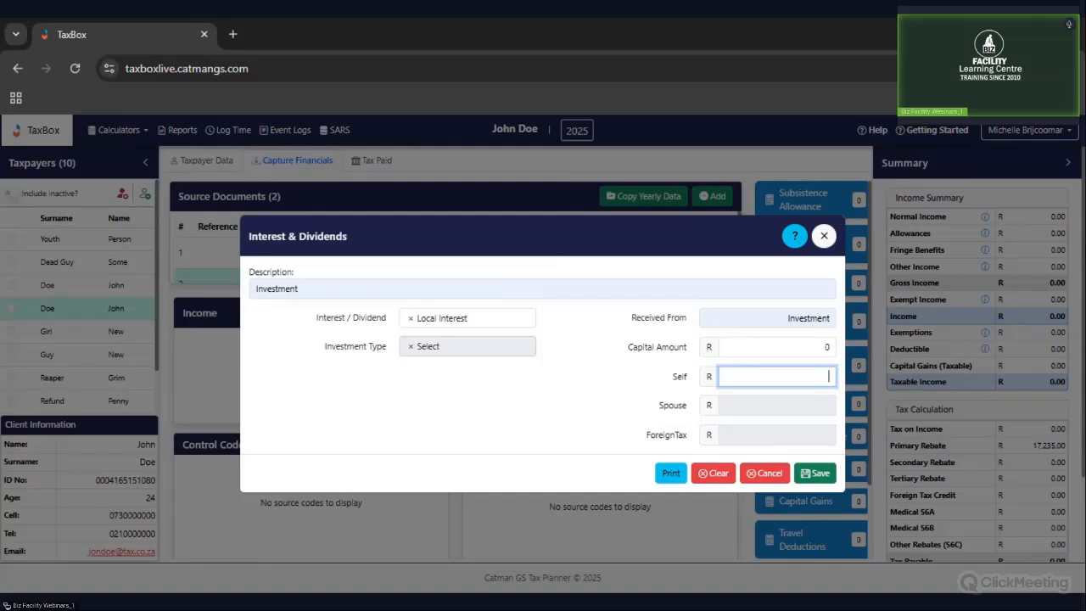
{"action": "type", "text": "1000000.00"}
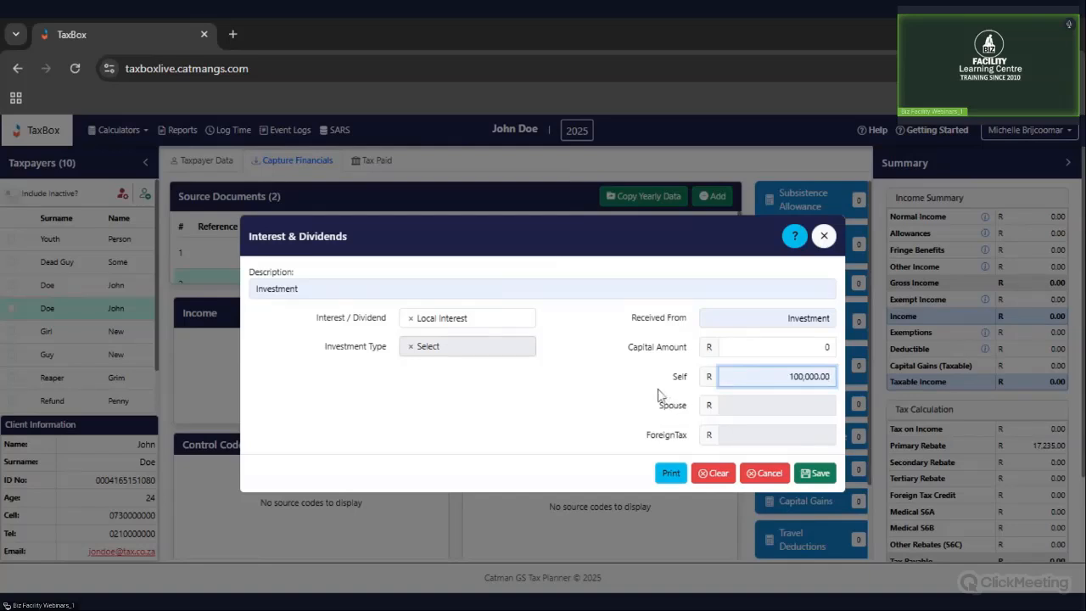
{"action": "left_click", "coordinate": [660, 394]}
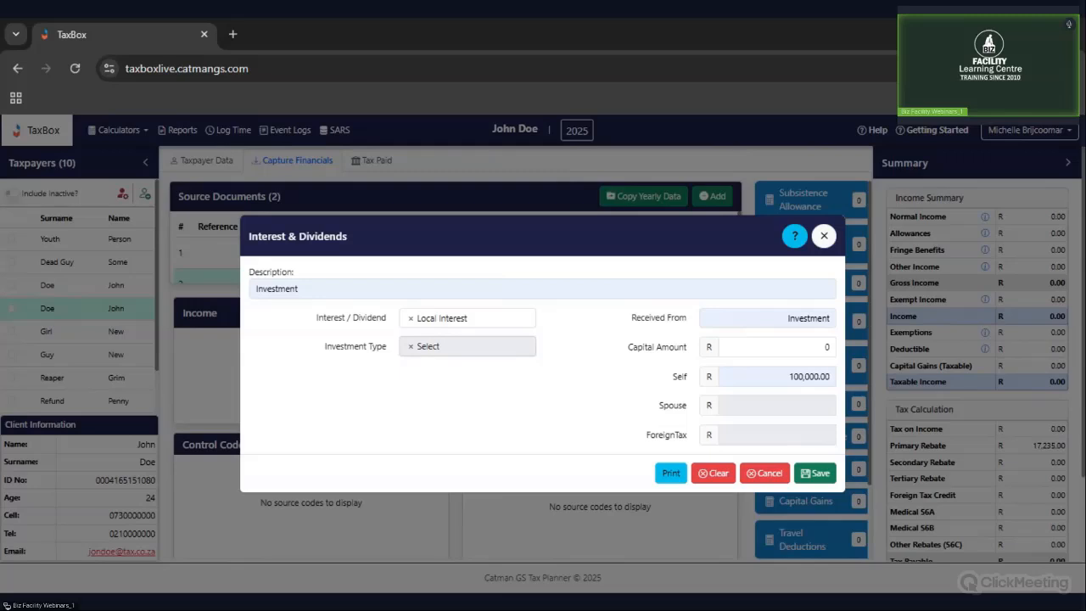
{"action": "double_click", "coordinate": [677, 410]}
{"action": "left_click", "coordinate": [755, 414]}
{"action": "double_click", "coordinate": [677, 412]}
{"action": "left_click", "coordinate": [754, 412]}
{"action": "left_click", "coordinate": [820, 478]}
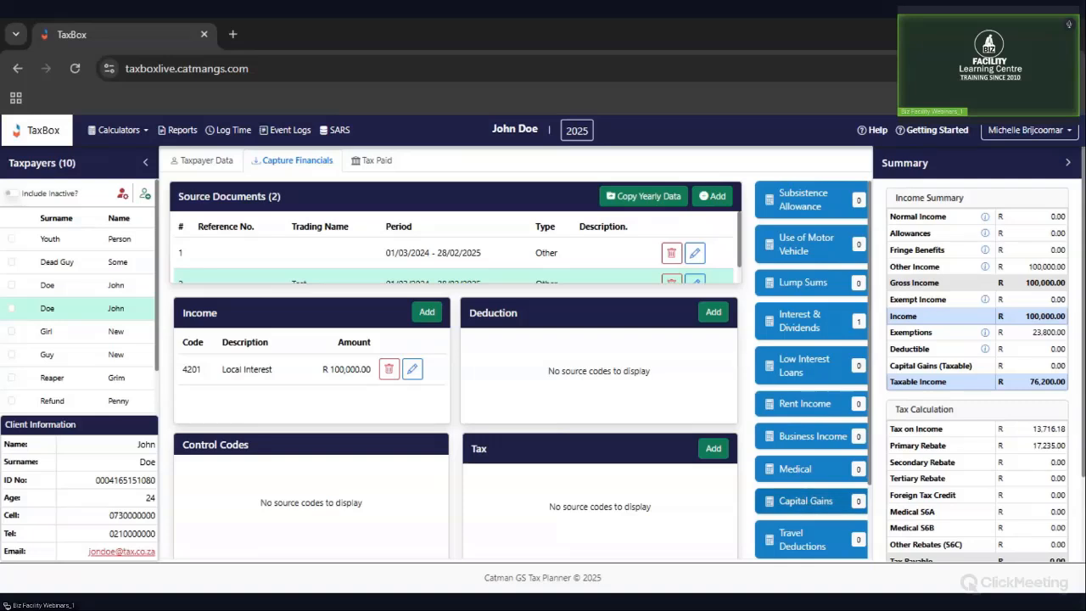
Step: Start a Capital Gains entry, using the previously entered test property's street address as its description
{"action": "left_click", "coordinate": [795, 504]}
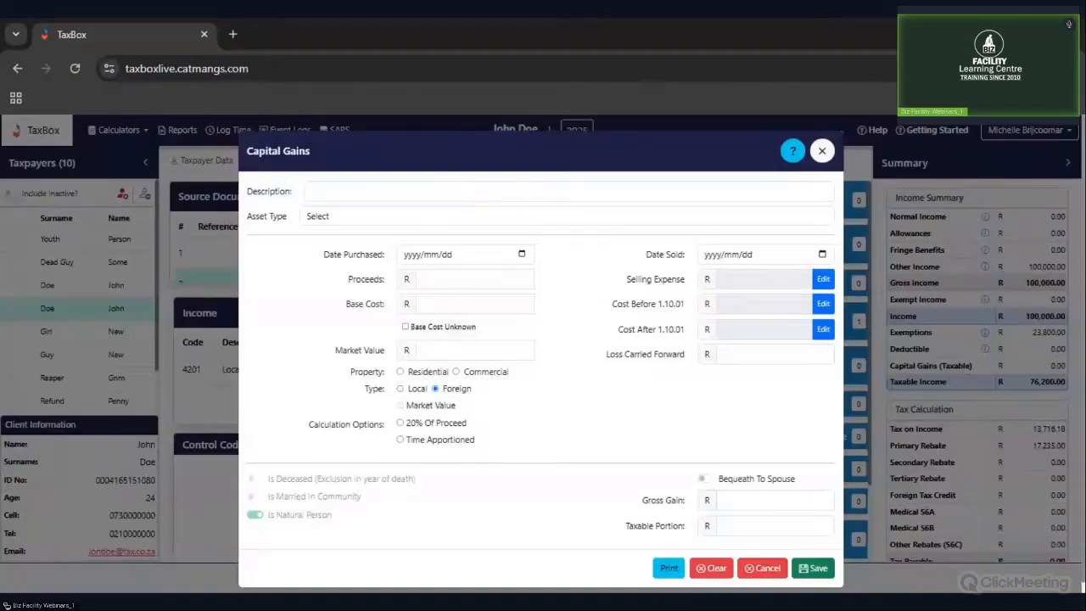
{"action": "left_click", "coordinate": [549, 188]}
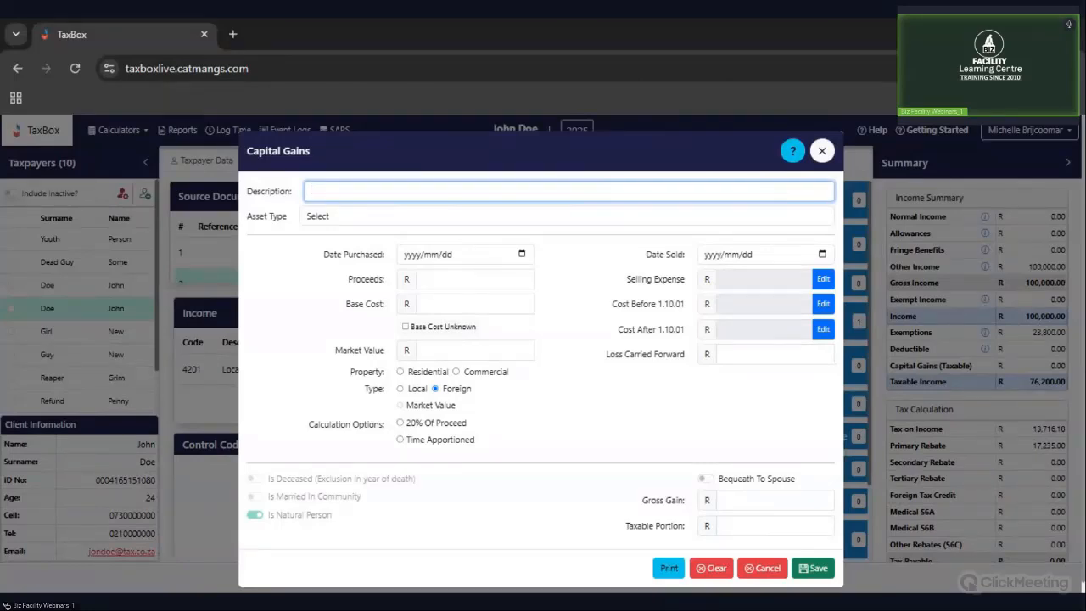
{"action": "key", "text": "Down"}
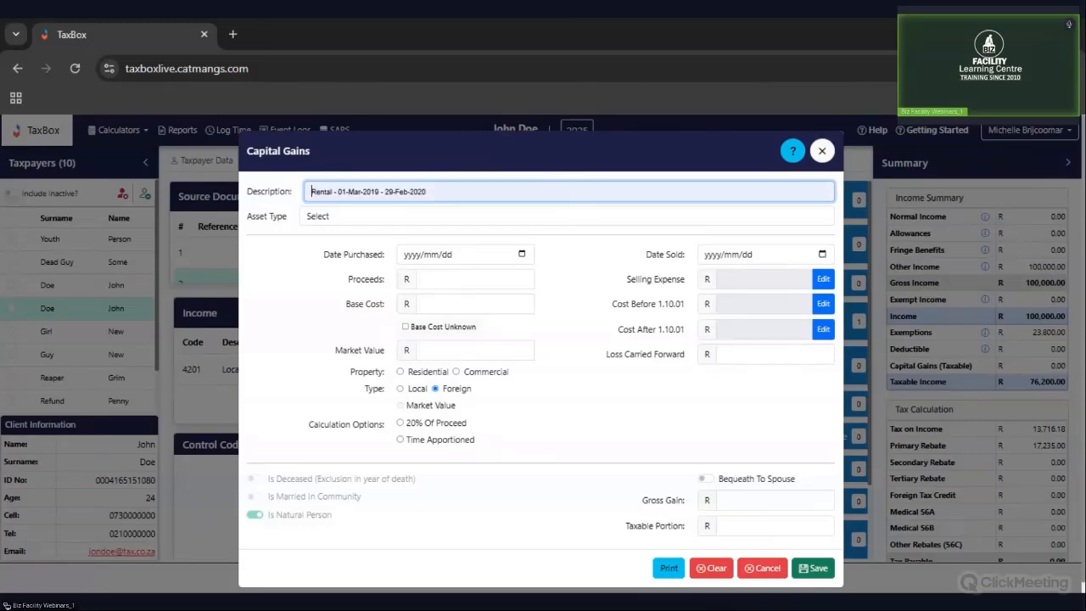
{"action": "key", "text": "Down"}
{"action": "key", "text": "Return"}
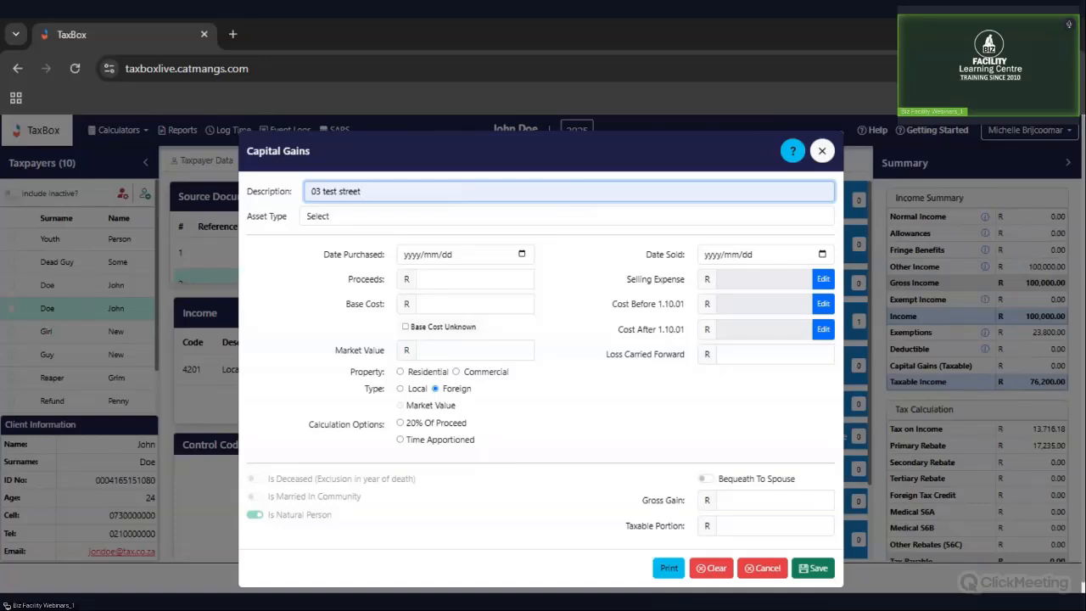
Step: Review the available asset types and set the capital gain's asset type to Immovable assets
{"action": "left_click", "coordinate": [538, 215]}
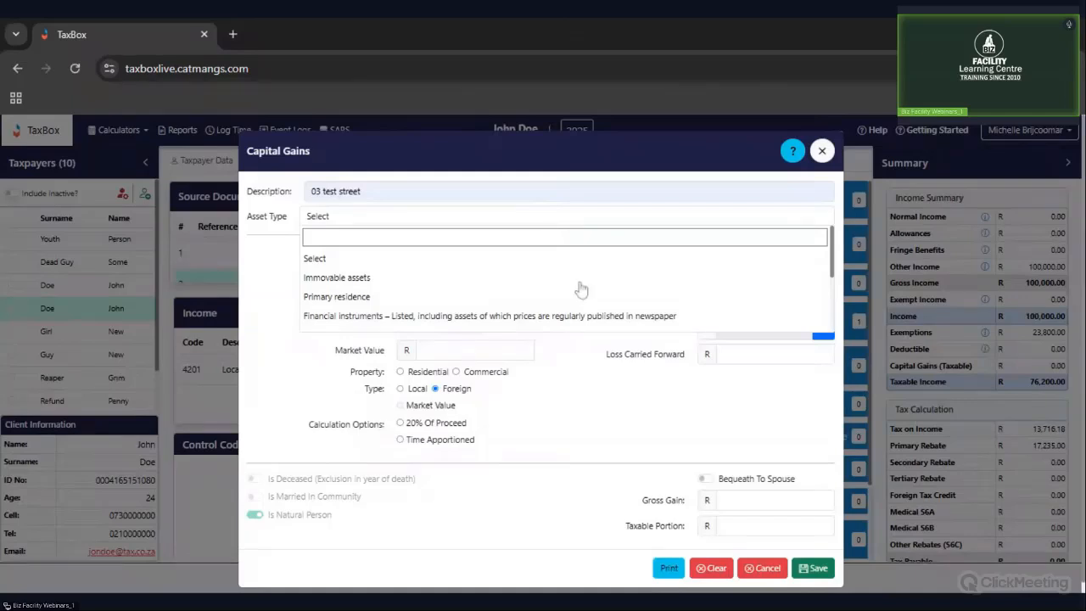
{"action": "scroll", "coordinate": [578, 289], "scroll_direction": "down", "scroll_amount": 5}
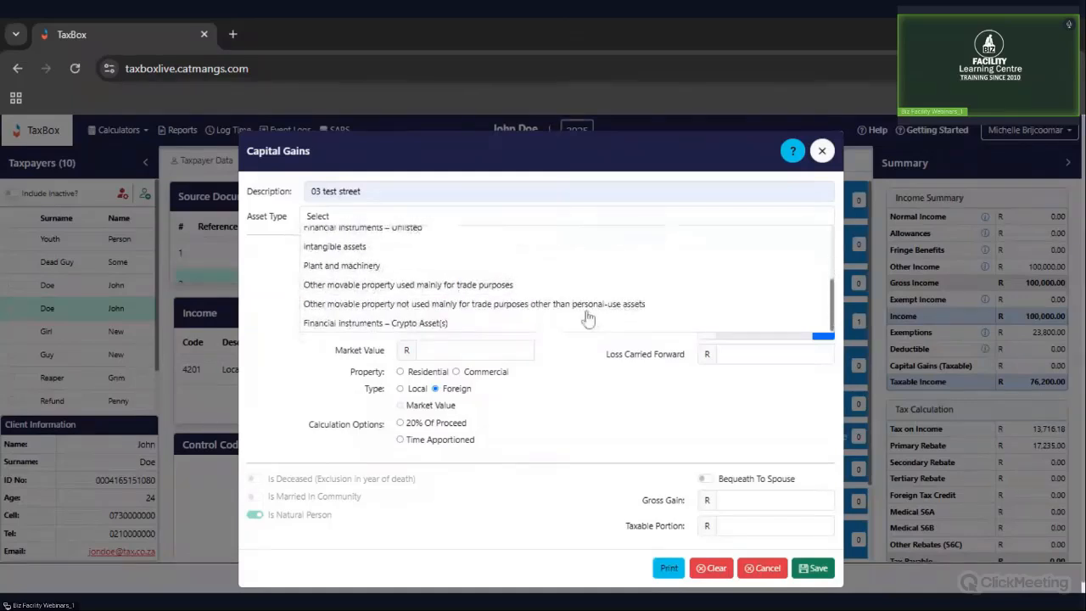
{"action": "scroll", "coordinate": [543, 294], "scroll_direction": "up", "scroll_amount": 4}
{"action": "scroll", "coordinate": [543, 294], "scroll_direction": "up", "scroll_amount": 1}
{"action": "scroll", "coordinate": [429, 281], "scroll_direction": "down", "scroll_amount": 4}
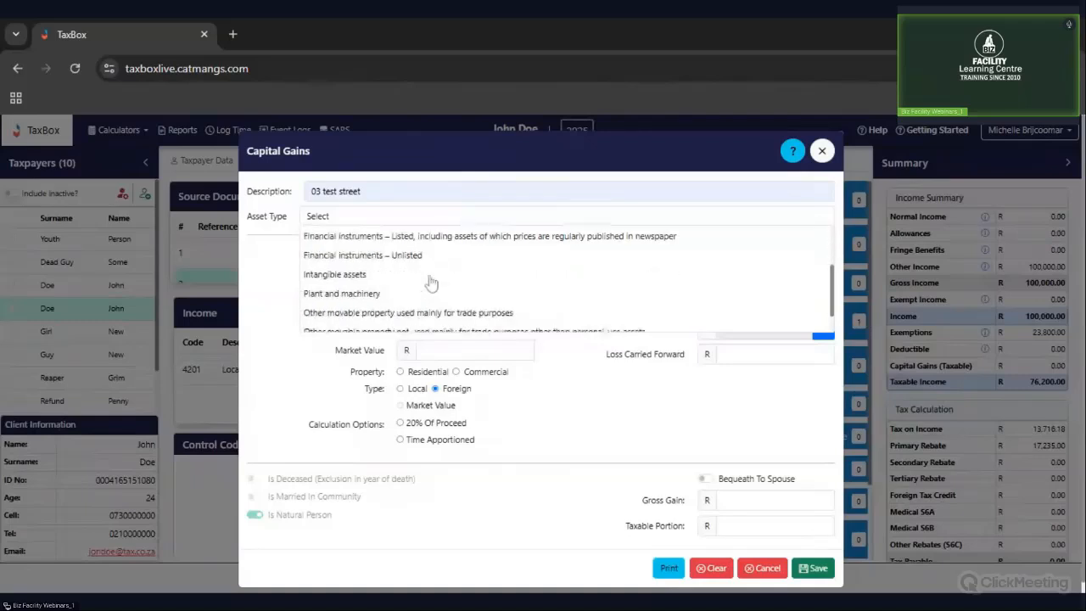
{"action": "scroll", "coordinate": [455, 283], "scroll_direction": "up", "scroll_amount": 2}
{"action": "scroll", "coordinate": [450, 284], "scroll_direction": "up", "scroll_amount": 3}
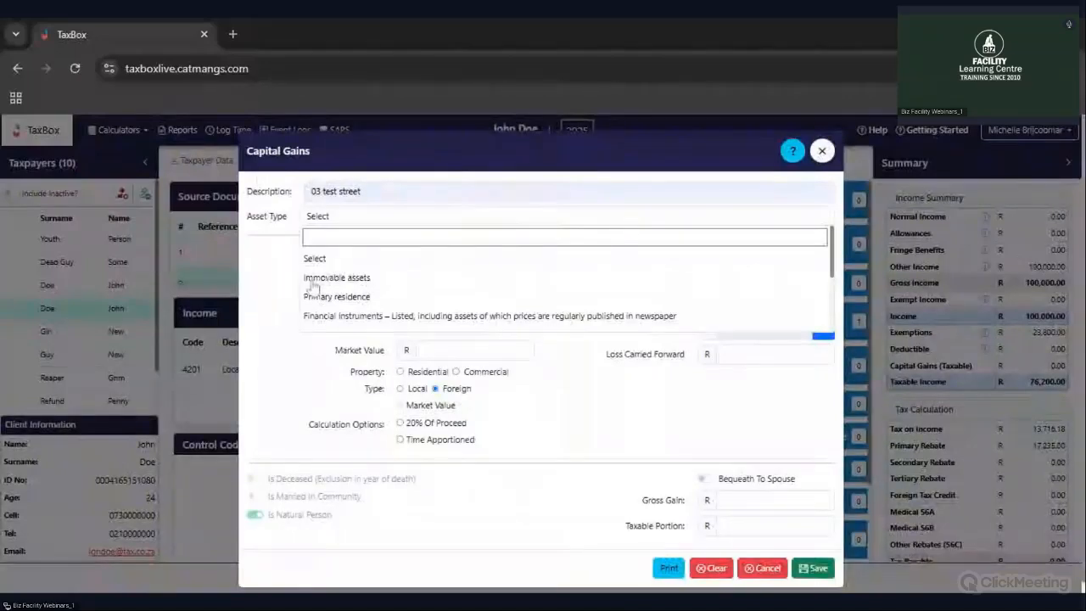
{"action": "scroll", "coordinate": [425, 285], "scroll_direction": "down", "scroll_amount": 3}
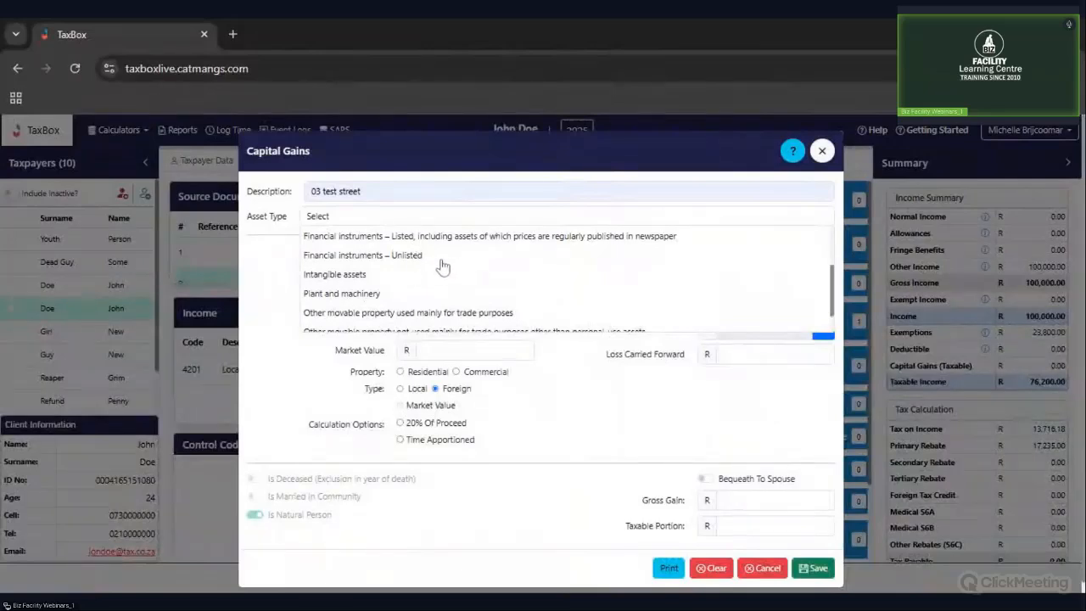
{"action": "scroll", "coordinate": [446, 268], "scroll_direction": "down", "scroll_amount": 1}
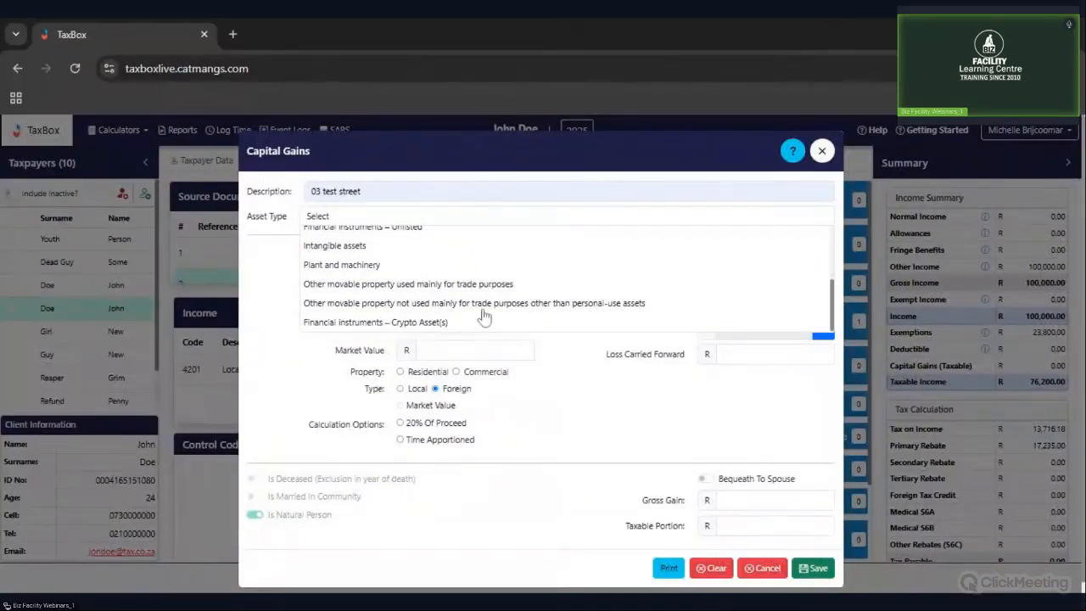
{"action": "scroll", "coordinate": [450, 305], "scroll_direction": "up", "scroll_amount": 3}
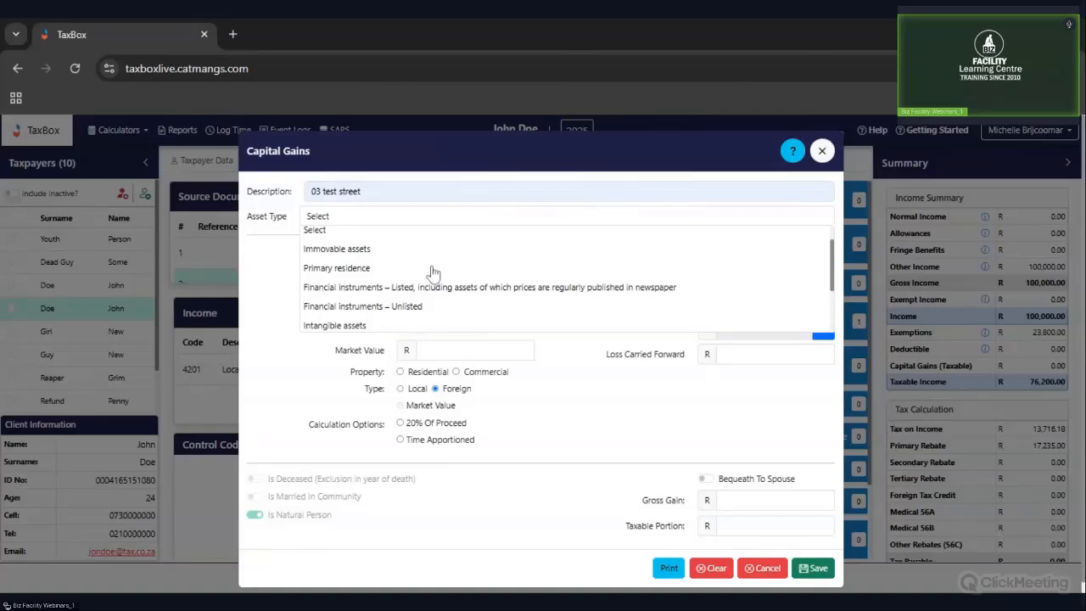
{"action": "scroll", "coordinate": [411, 280], "scroll_direction": "down", "scroll_amount": 2}
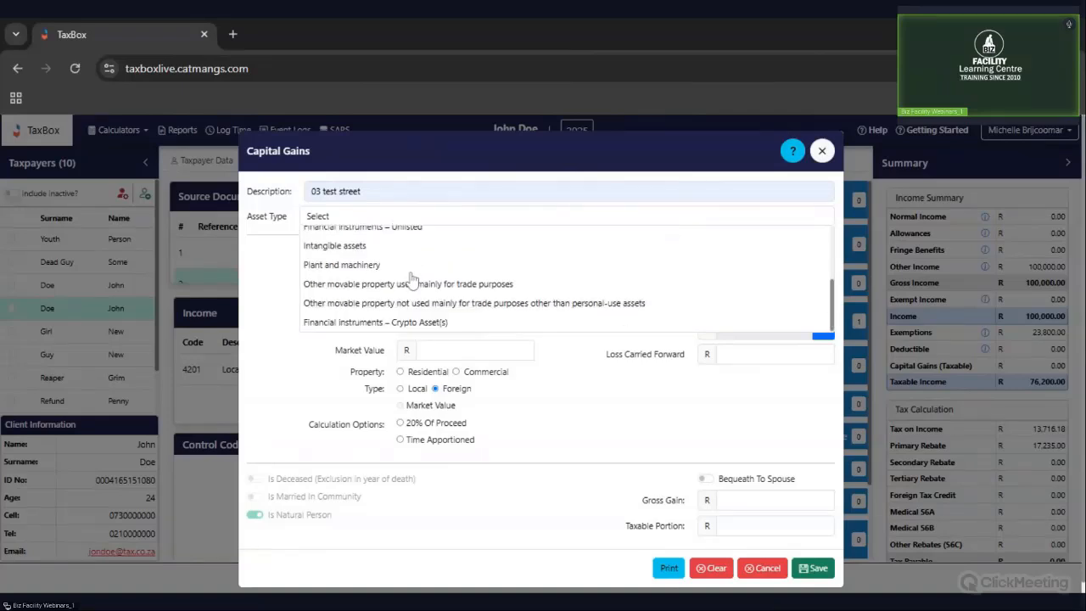
{"action": "scroll", "coordinate": [413, 280], "scroll_direction": "up", "scroll_amount": 2}
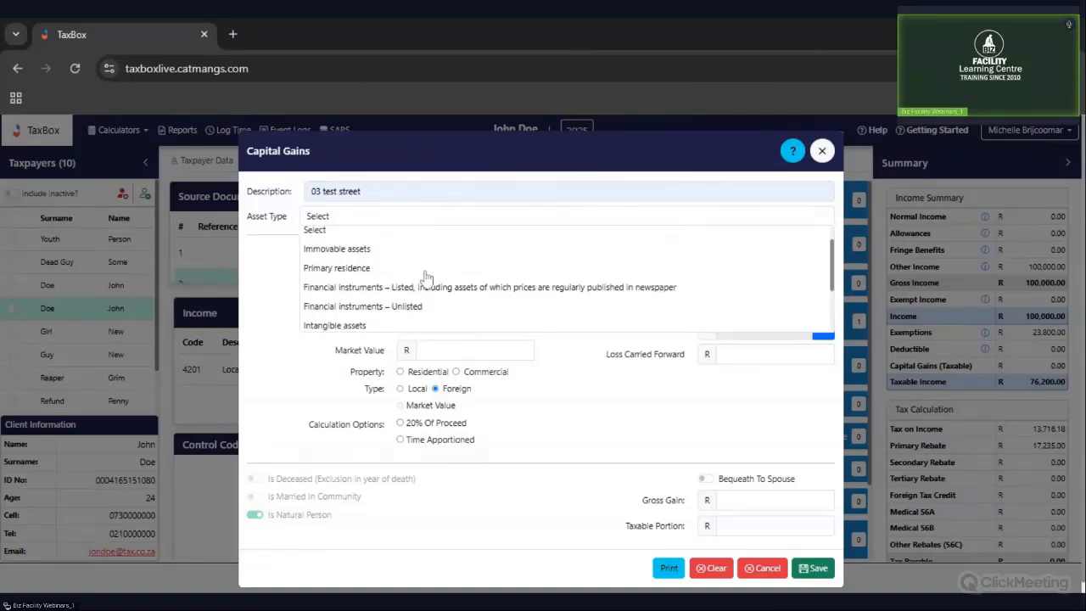
{"action": "left_click", "coordinate": [365, 252]}
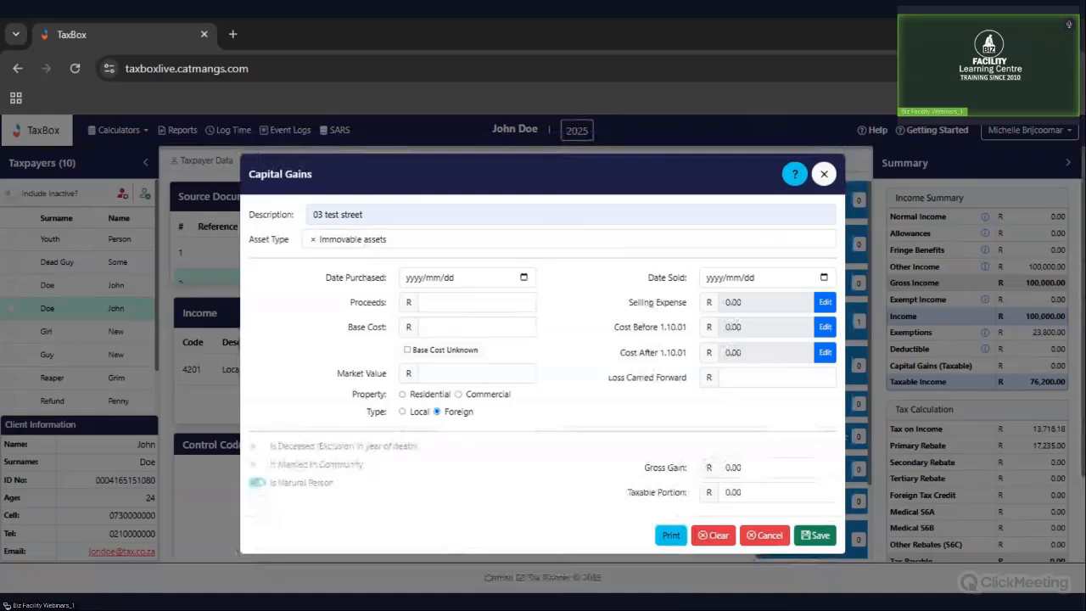
Step: Set the immovable asset's purchase date to 2024/03/02
{"action": "left_click", "coordinate": [502, 283]}
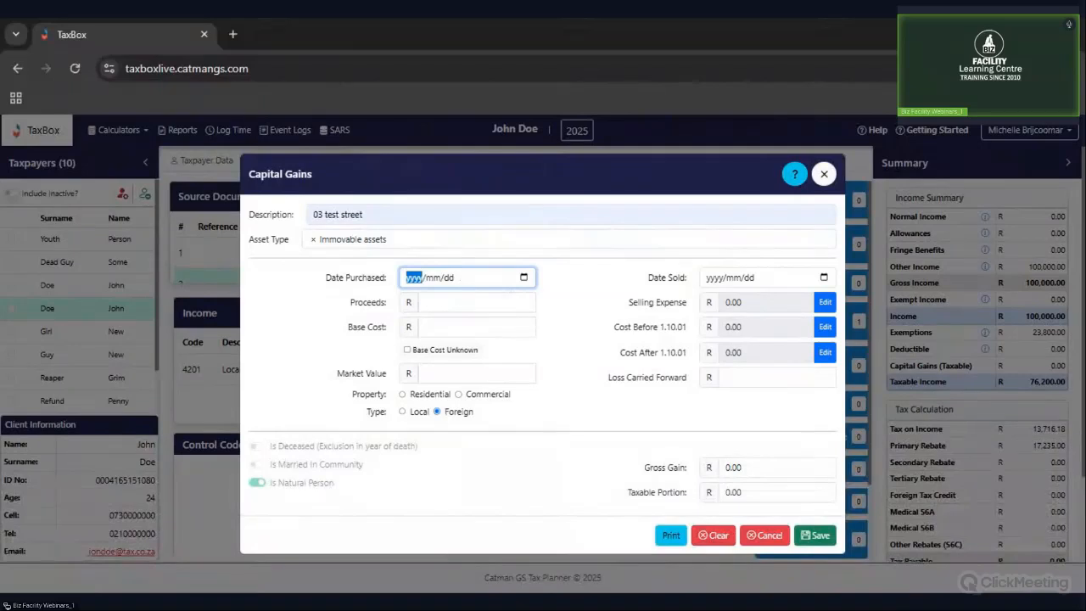
{"action": "type", "text": "2024/mm/dd"}
{"action": "key", "text": "Tab"}
{"action": "type", "text": "03"}
{"action": "left_click", "coordinate": [503, 283]}
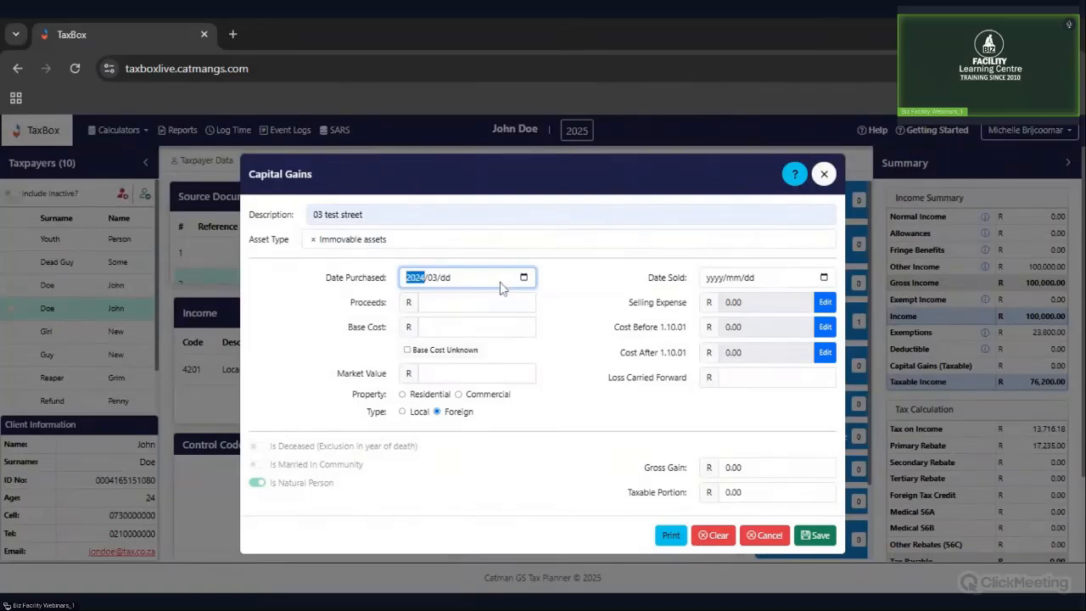
{"action": "left_click", "coordinate": [450, 280]}
{"action": "type", "text": "02"}
{"action": "key", "text": "Tab"}
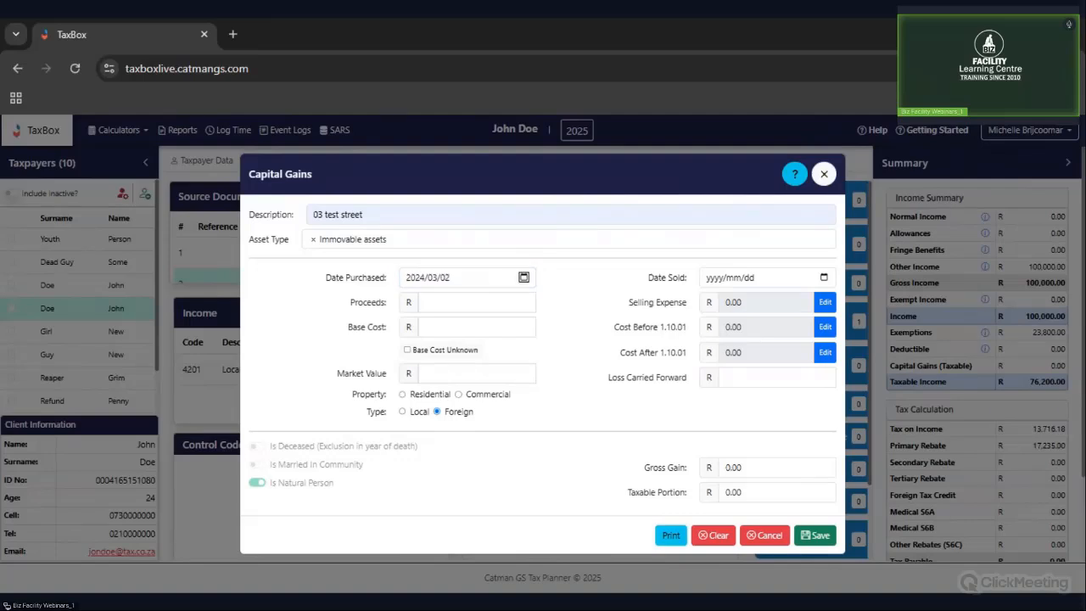
Step: Enter proceeds of 2,000,000.00 and a base cost of 1,500,000.00 for the immovable asset
{"action": "key", "text": "Tab"}
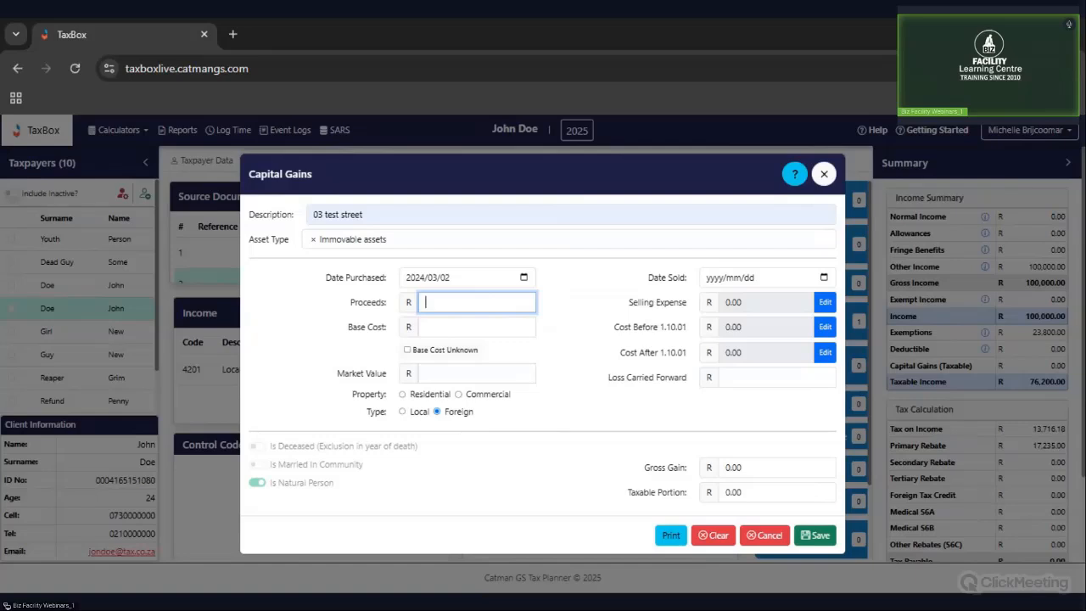
{"action": "type", "text": "2.0000000"}
{"action": "type", "text": "000,000.00"}
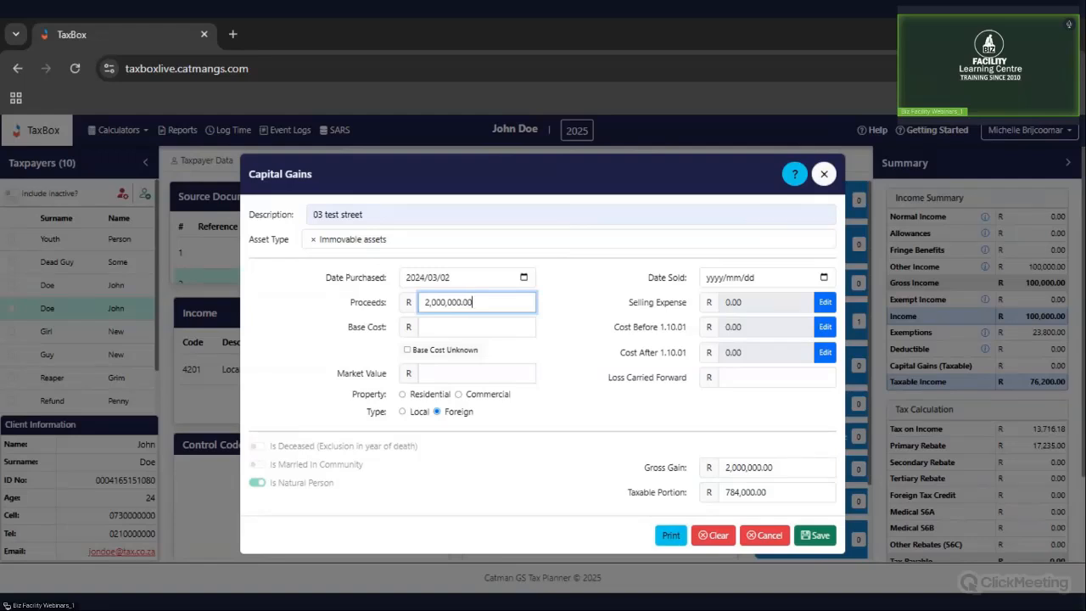
{"action": "left_click", "coordinate": [497, 327]}
{"action": "type", "text": "1,500,000.00"}
{"action": "left_click", "coordinate": [550, 331]}
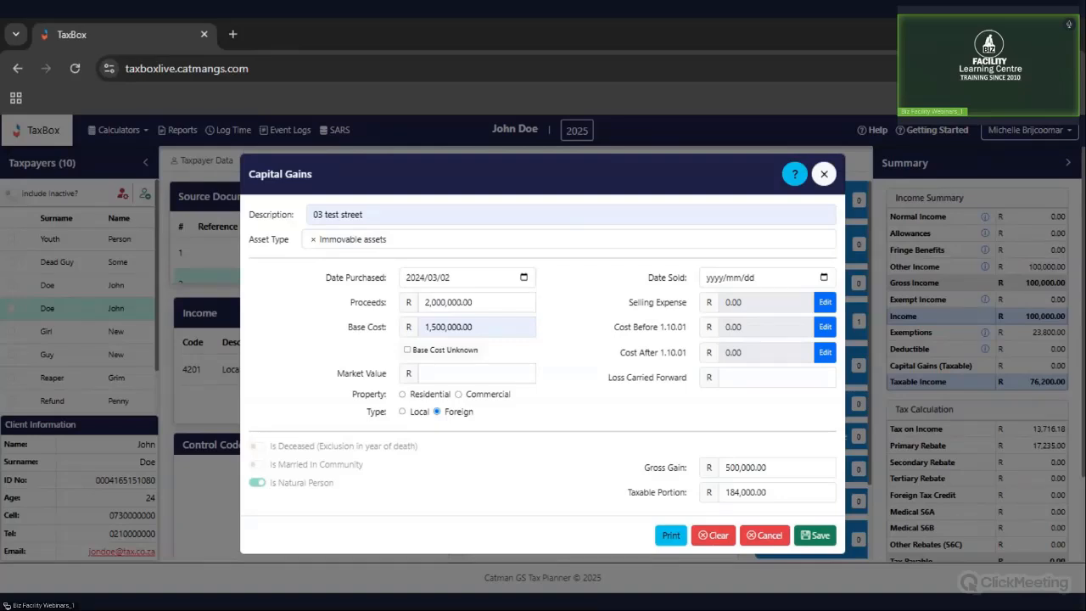
Step: Classify the capital gain as Local and set the date sold to 2025/02/02
{"action": "left_click", "coordinate": [403, 413]}
{"action": "left_click", "coordinate": [717, 287]}
{"action": "type", "text": "2025/"}
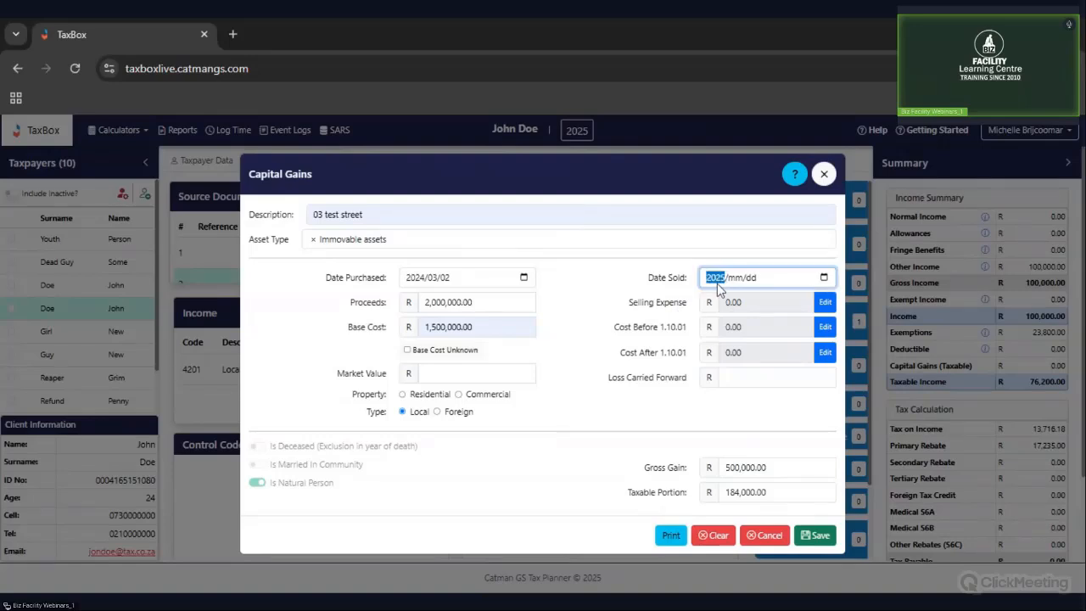
{"action": "type", "text": "01"}
{"action": "key", "text": "Left"}
{"action": "type", "text": "02/0"}
{"action": "key", "text": "Tab"}
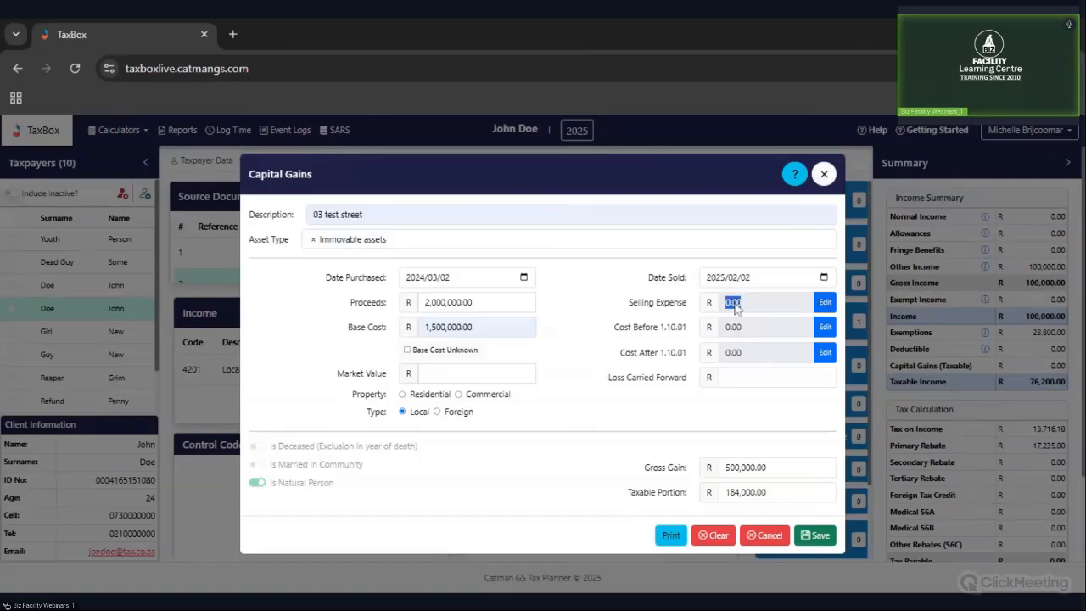
Step: Add a selling expense described as Agent Comm, with cost type Selling Expenses and an amount of 100,000.00
{"action": "left_click", "coordinate": [824, 302]}
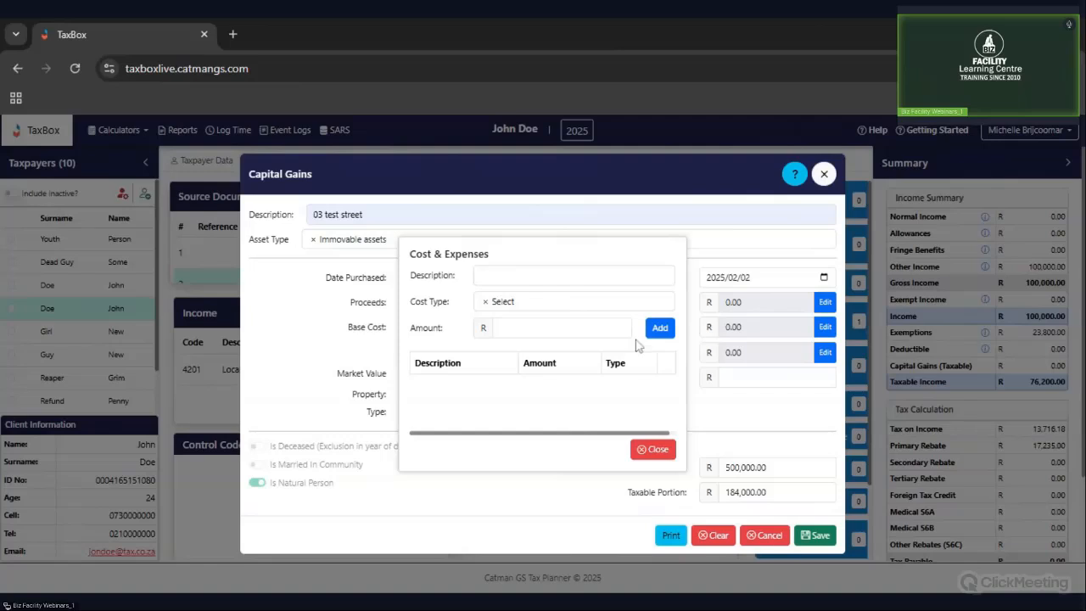
{"action": "left_click", "coordinate": [574, 275]}
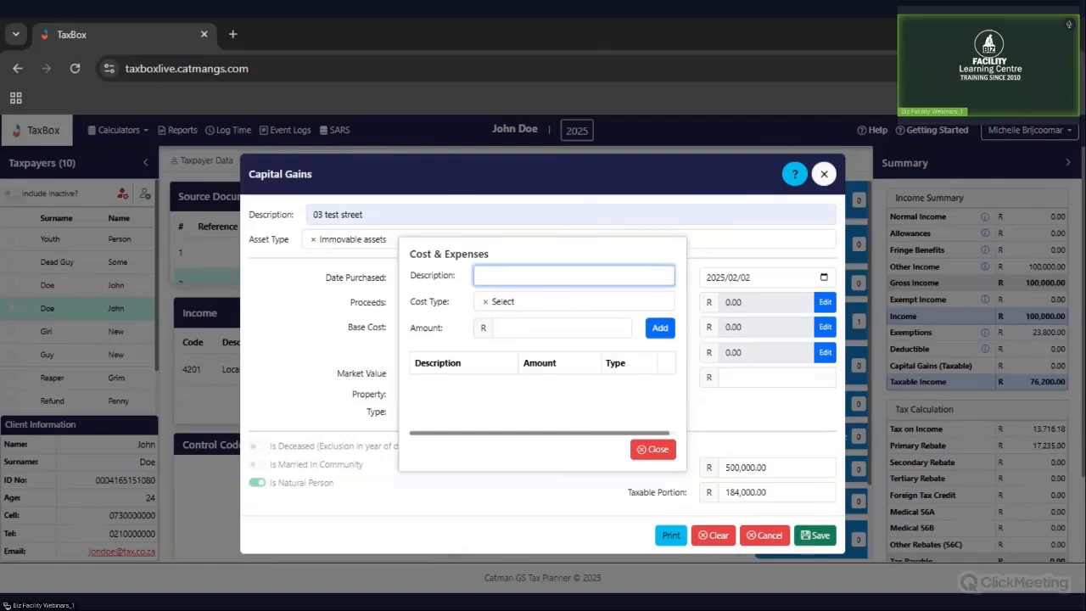
{"action": "type", "text": "Agent Comm"}
{"action": "left_click", "coordinate": [536, 301]}
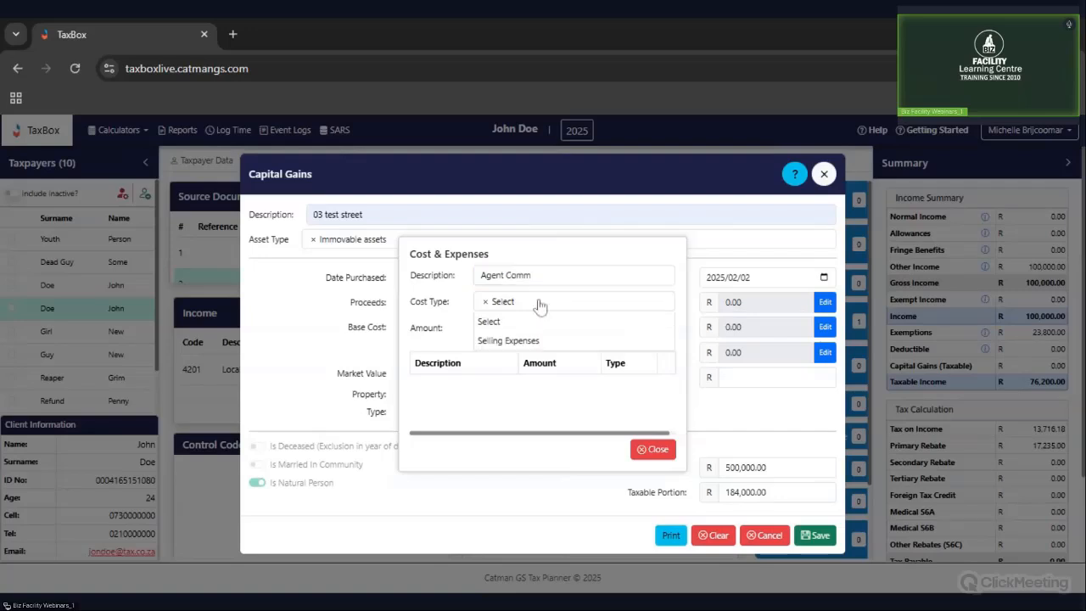
{"action": "left_click", "coordinate": [556, 277]}
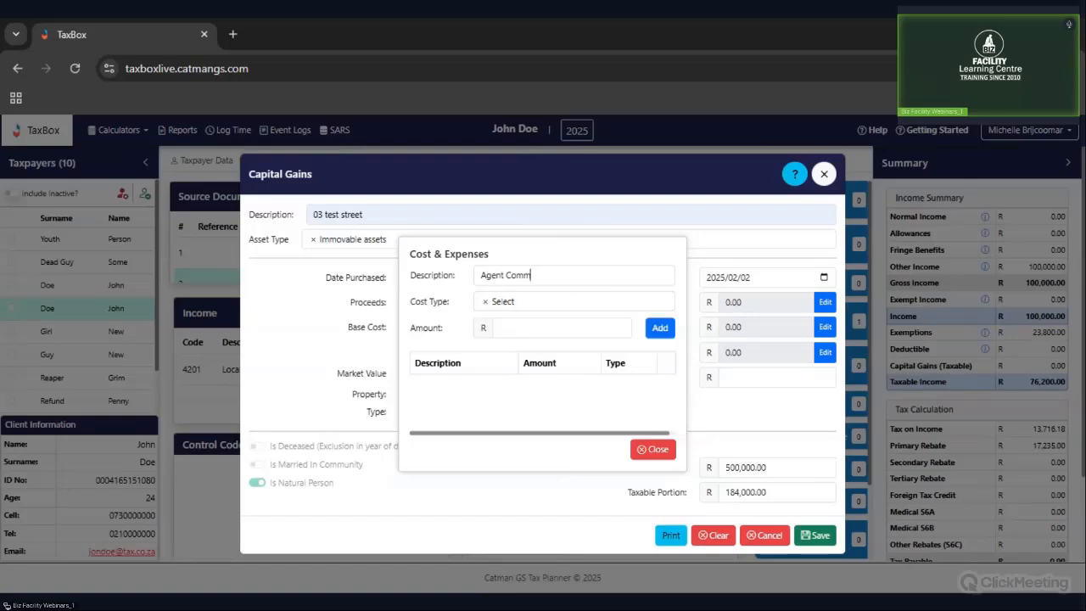
{"action": "left_click", "coordinate": [551, 303]}
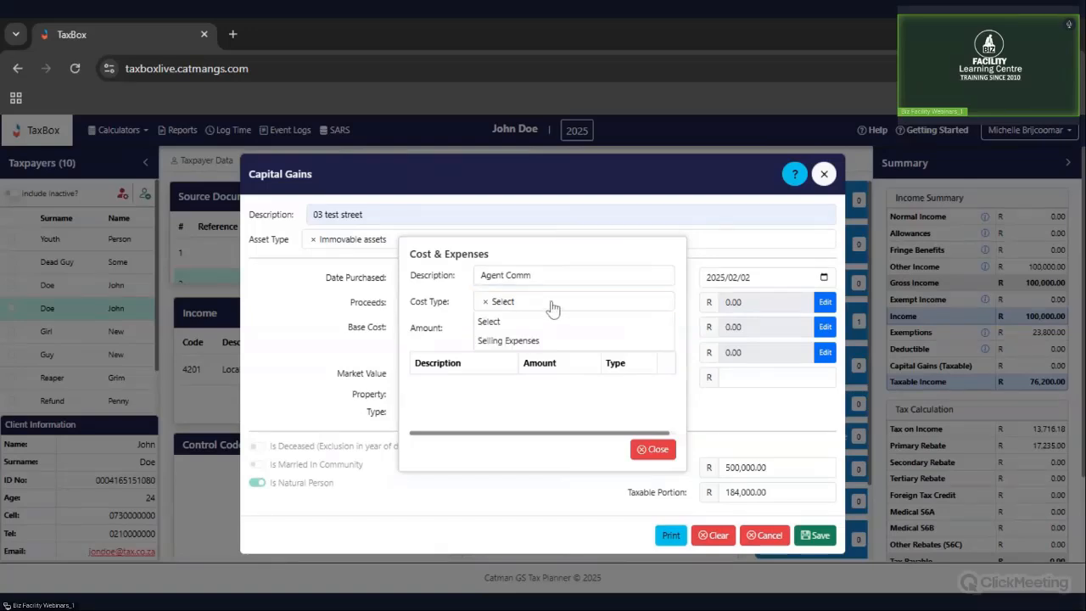
{"action": "left_click", "coordinate": [511, 340]}
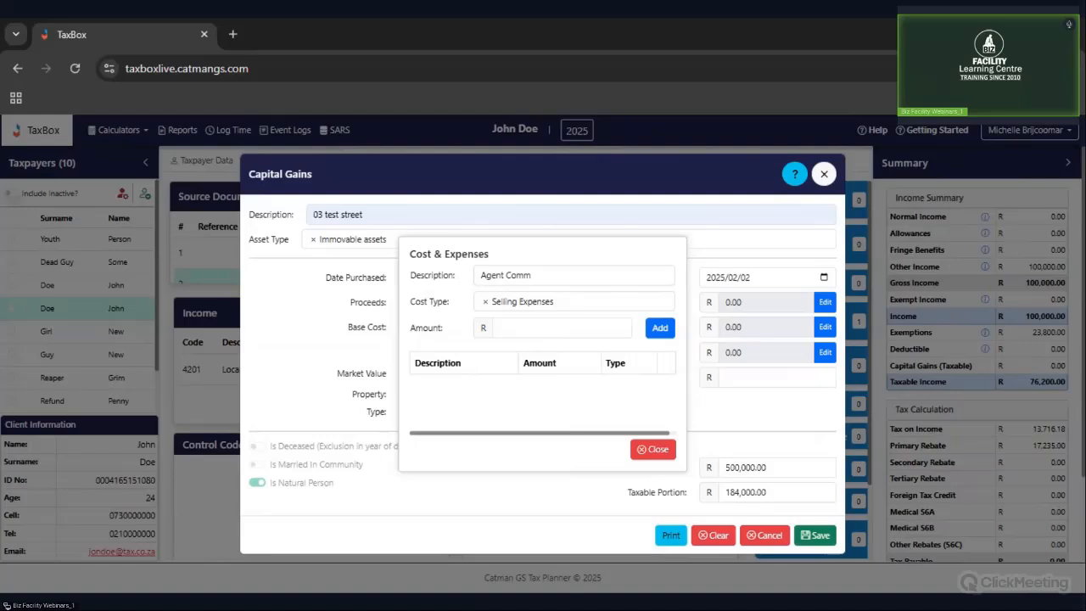
{"action": "left_click", "coordinate": [558, 329]}
{"action": "type", "text": "1000000.00"}
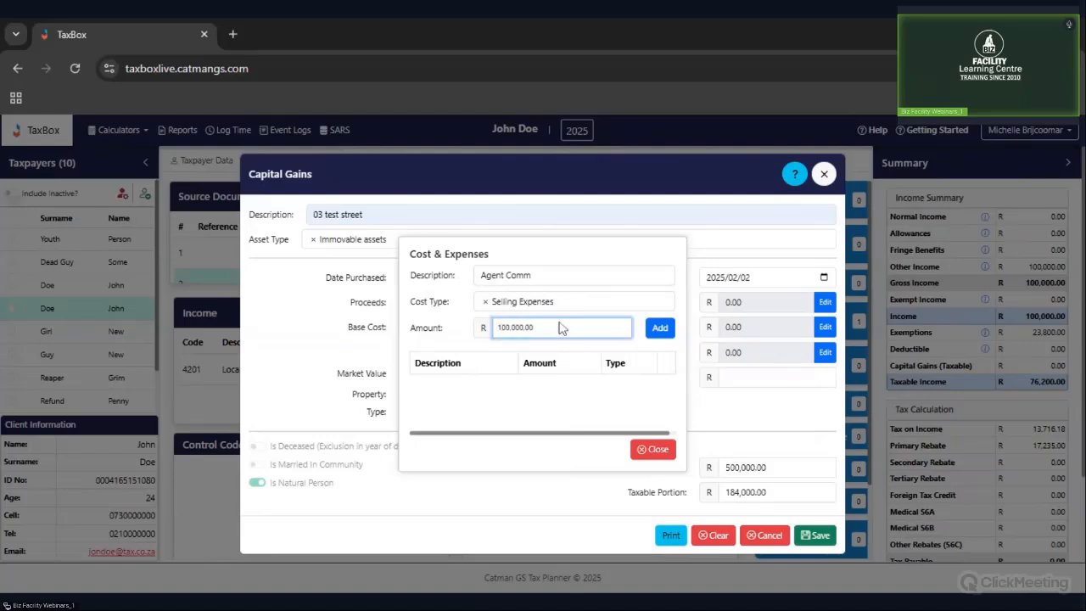
{"action": "left_click", "coordinate": [606, 310]}
{"action": "left_click", "coordinate": [638, 306]}
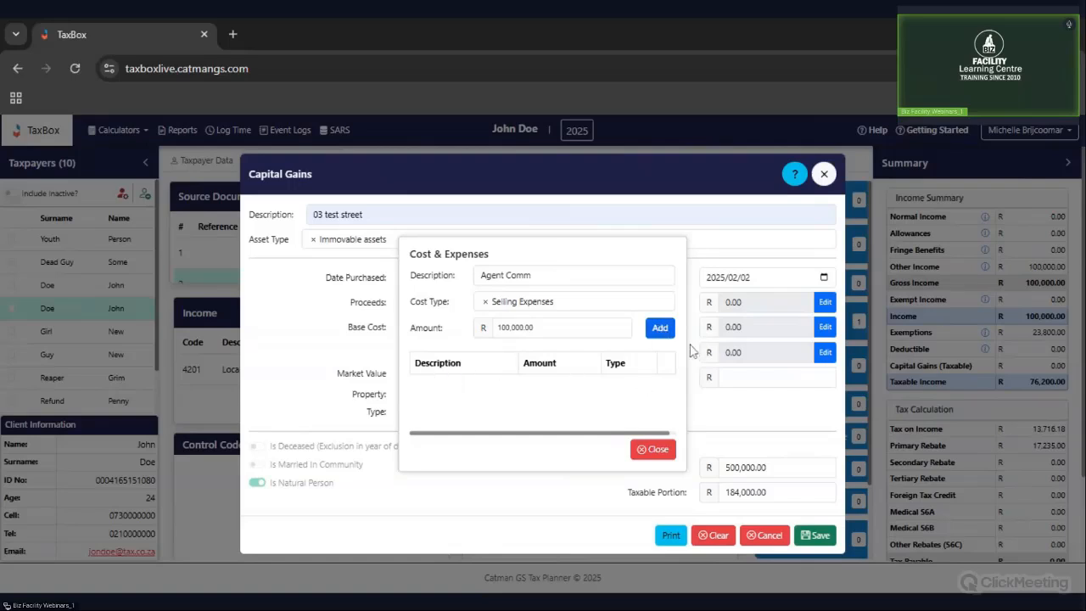
{"action": "left_click", "coordinate": [660, 331]}
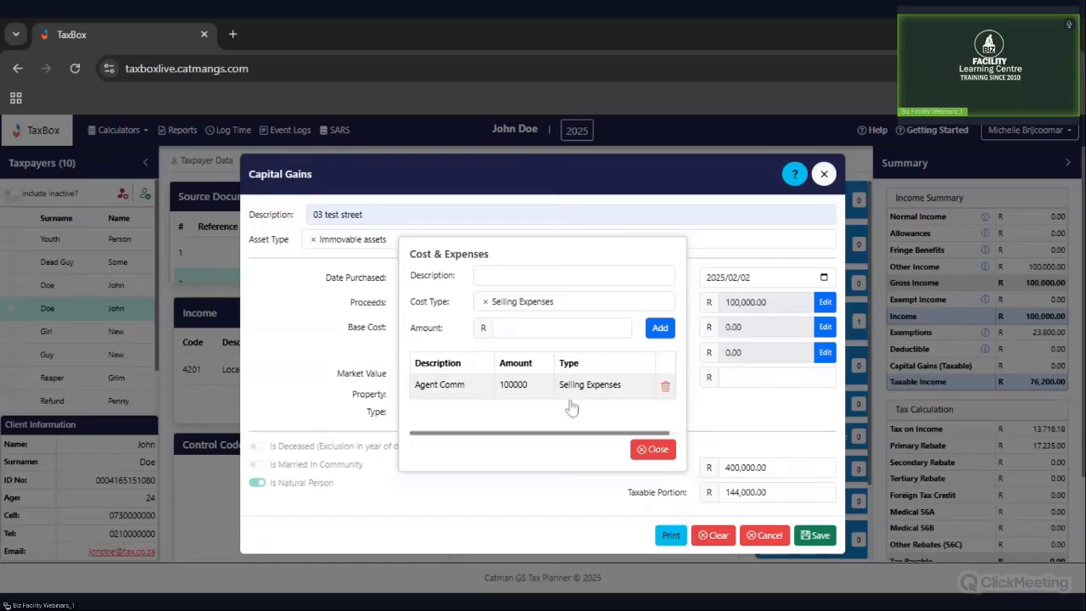
Step: Add a second selling expense described as Rates, with cost type Selling Expenses and an amount of 5000, and close the expense list
{"action": "left_click", "coordinate": [565, 310]}
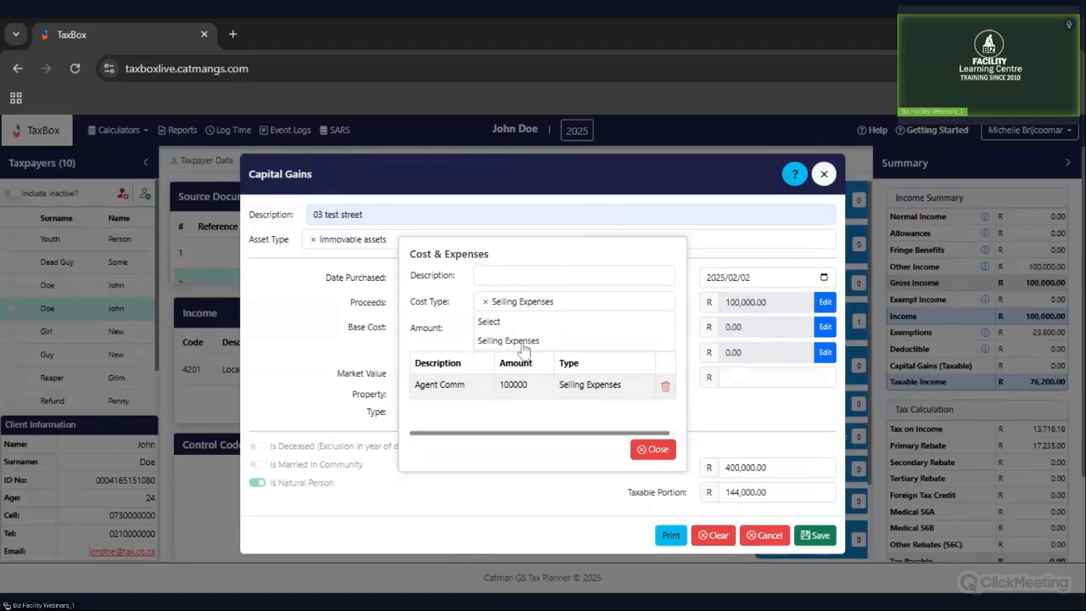
{"action": "left_click", "coordinate": [520, 341]}
{"action": "left_click", "coordinate": [573, 275]}
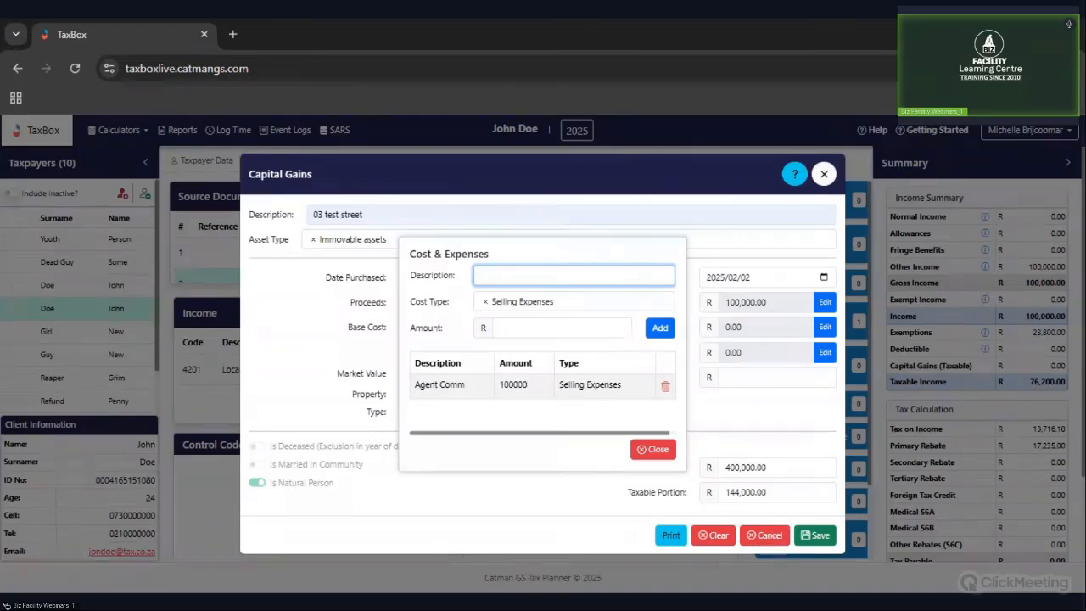
{"action": "type", "text": "Rates"}
{"action": "key", "text": "Tab"}
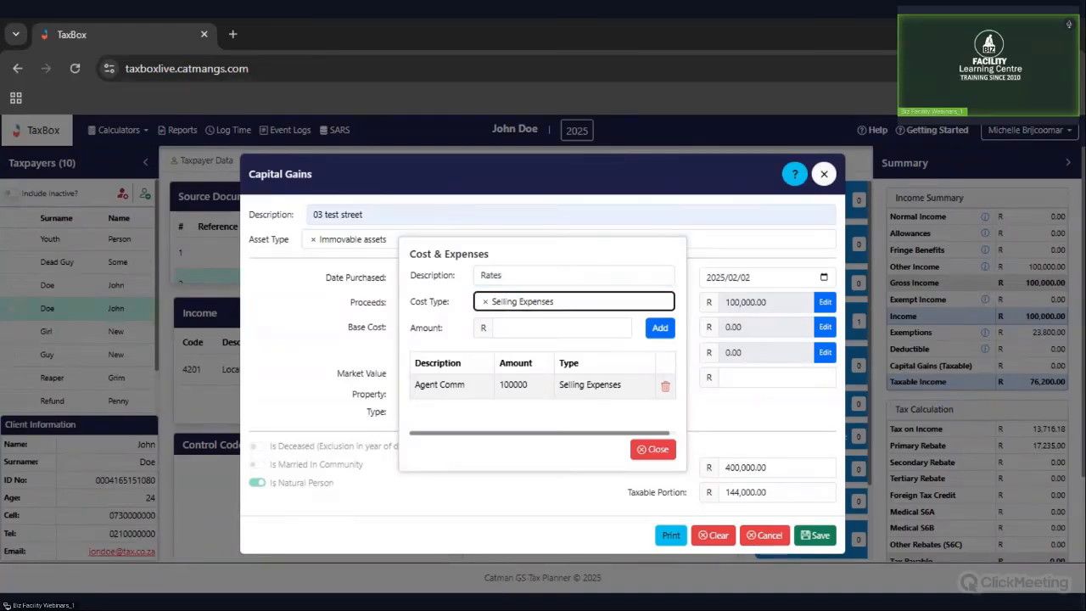
{"action": "left_click", "coordinate": [573, 275]}
{"action": "left_click", "coordinate": [561, 327]}
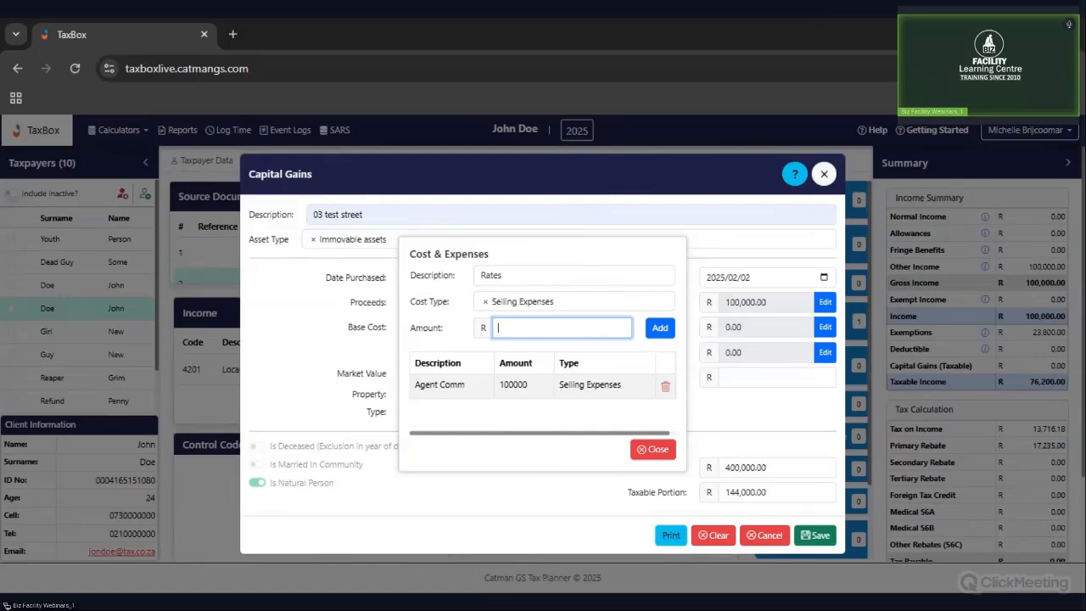
{"action": "type", "text": "50000"}
{"action": "key", "text": "BackSpace"}
{"action": "left_click", "coordinate": [666, 336]}
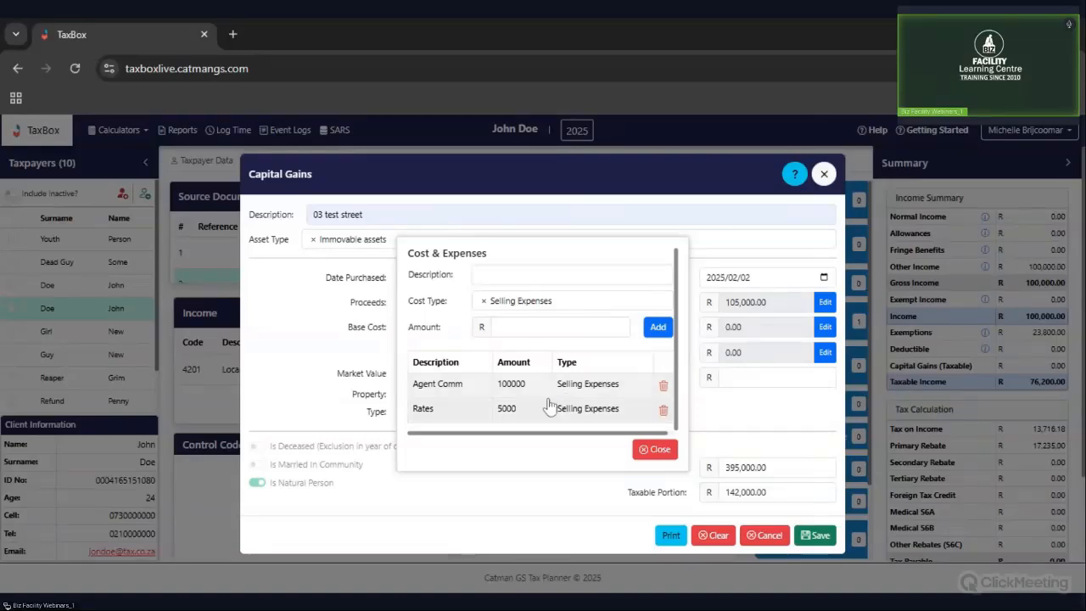
{"action": "left_click", "coordinate": [658, 451]}
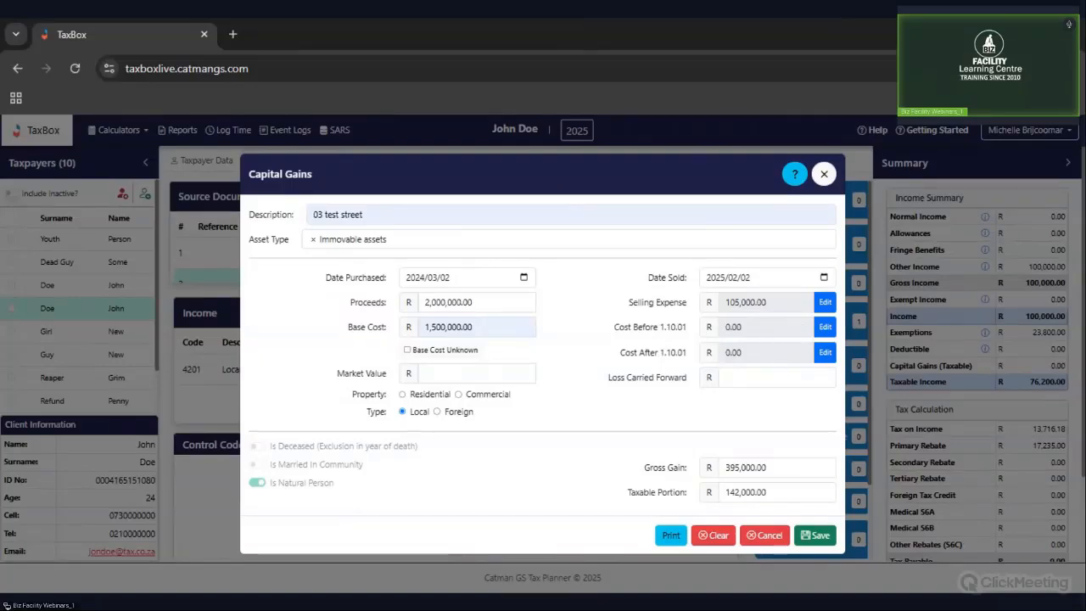
Step: Set the loss carried forward to 0 and save the capital gain record
{"action": "left_click", "coordinate": [768, 378]}
{"action": "left_click", "coordinate": [698, 425]}
{"action": "left_click", "coordinate": [775, 467]}
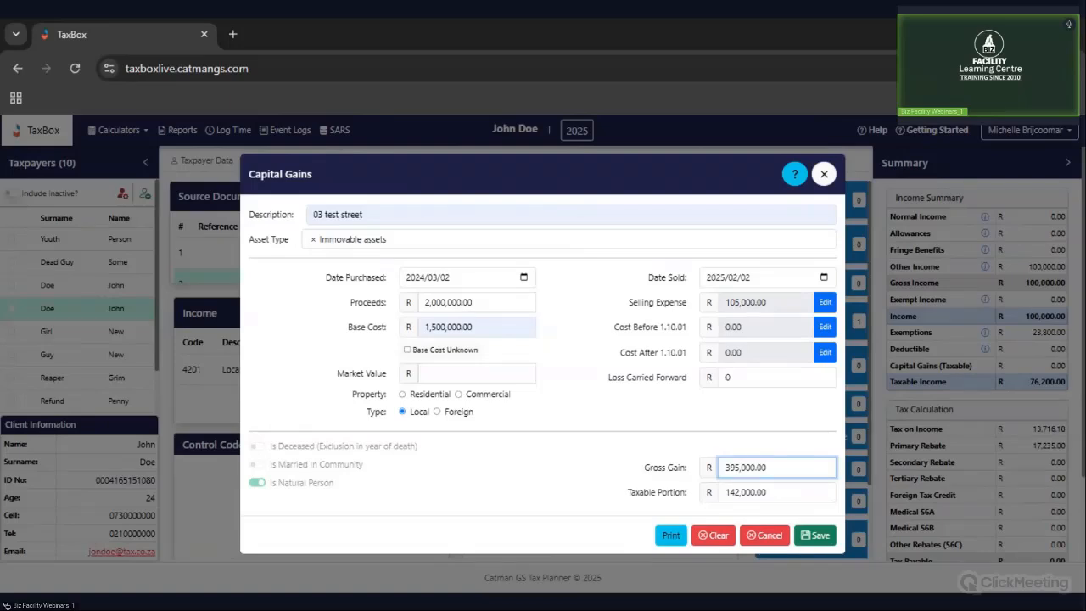
{"action": "key", "text": "Tab"}
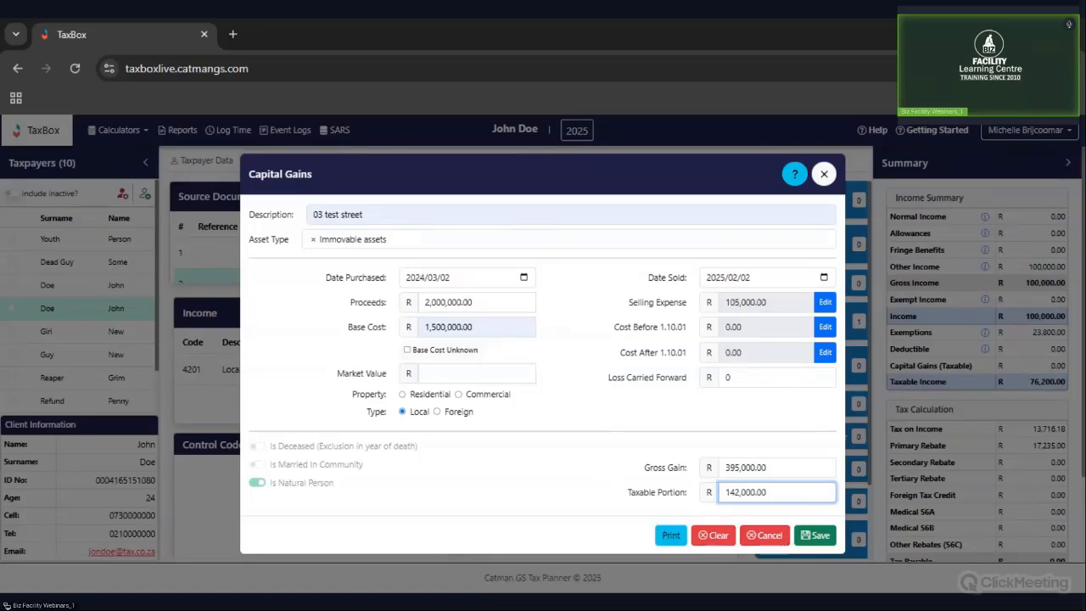
{"action": "left_click", "coordinate": [813, 536]}
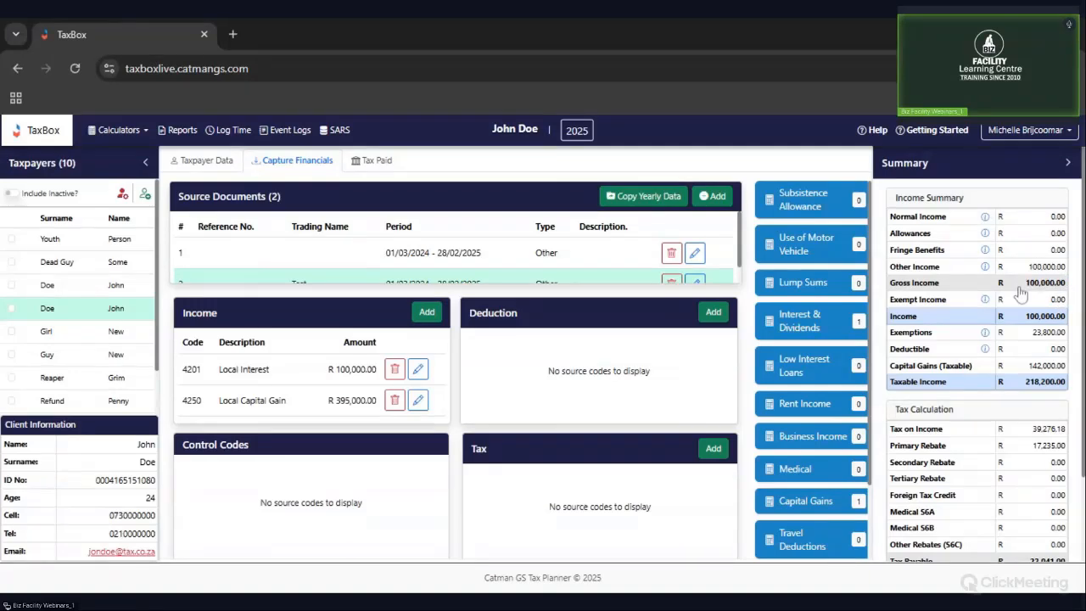
{"action": "left_click_drag", "start_coordinate": [893, 369], "coordinate": [1014, 375]}
{"action": "left_click", "coordinate": [1027, 375]}
{"action": "scroll", "coordinate": [925, 356], "scroll_direction": "down", "scroll_amount": 1}
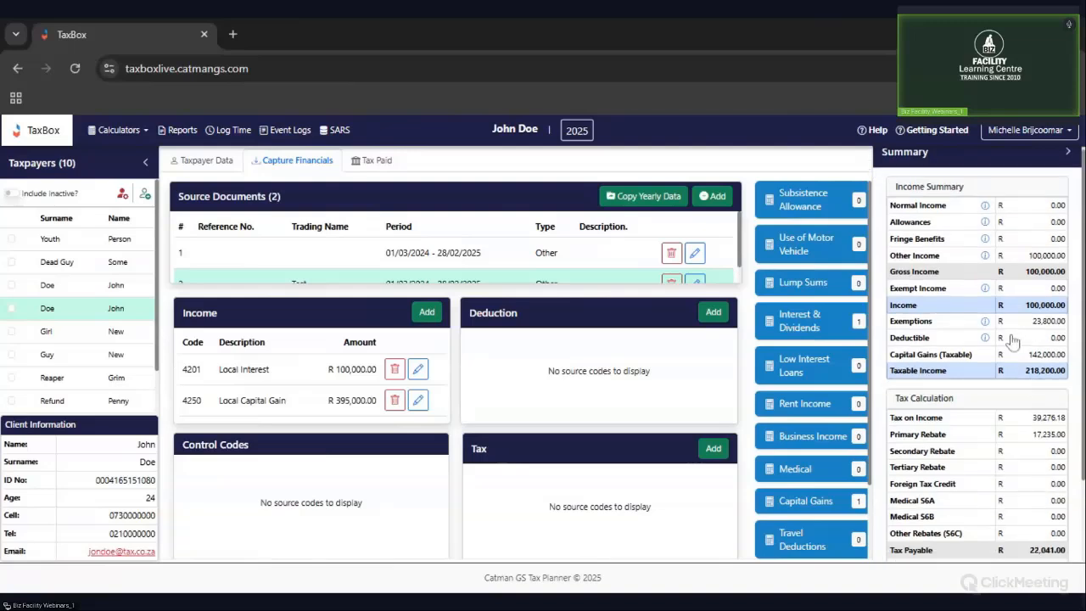
{"action": "scroll", "coordinate": [993, 314], "scroll_direction": "up", "scroll_amount": 1}
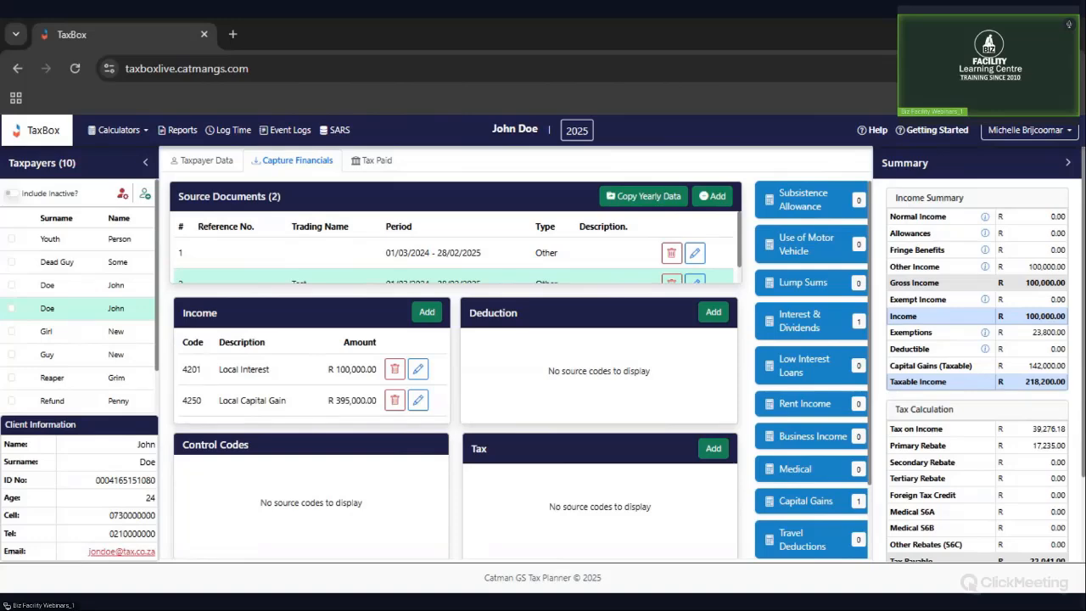
Step: Start a medical record with the description Medical Aid and enter the membership number
{"action": "left_click", "coordinate": [798, 472]}
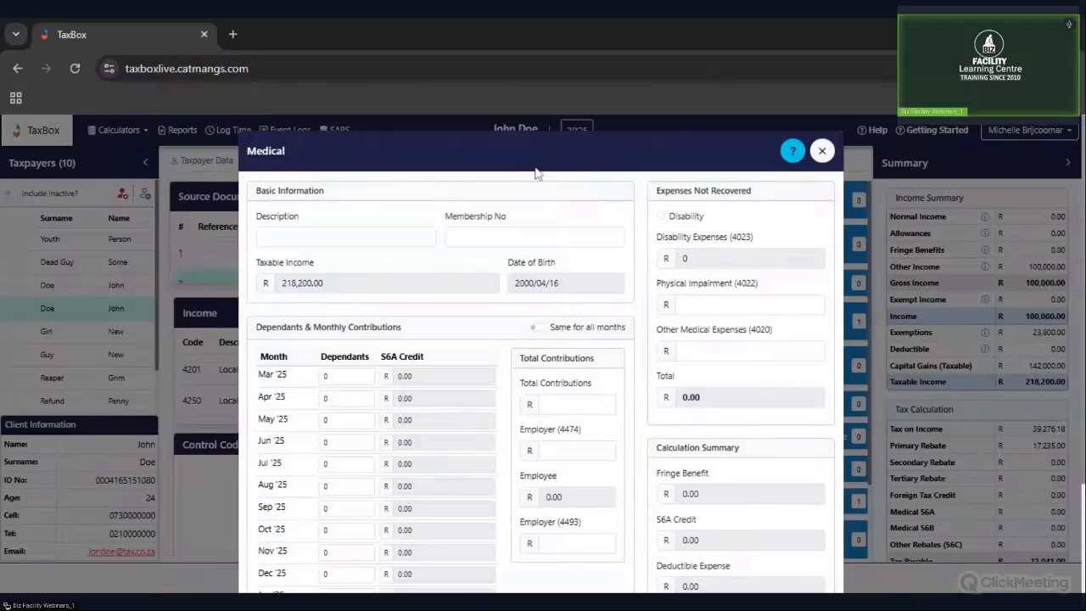
{"action": "scroll", "coordinate": [543, 372], "scroll_direction": "down", "scroll_amount": 3}
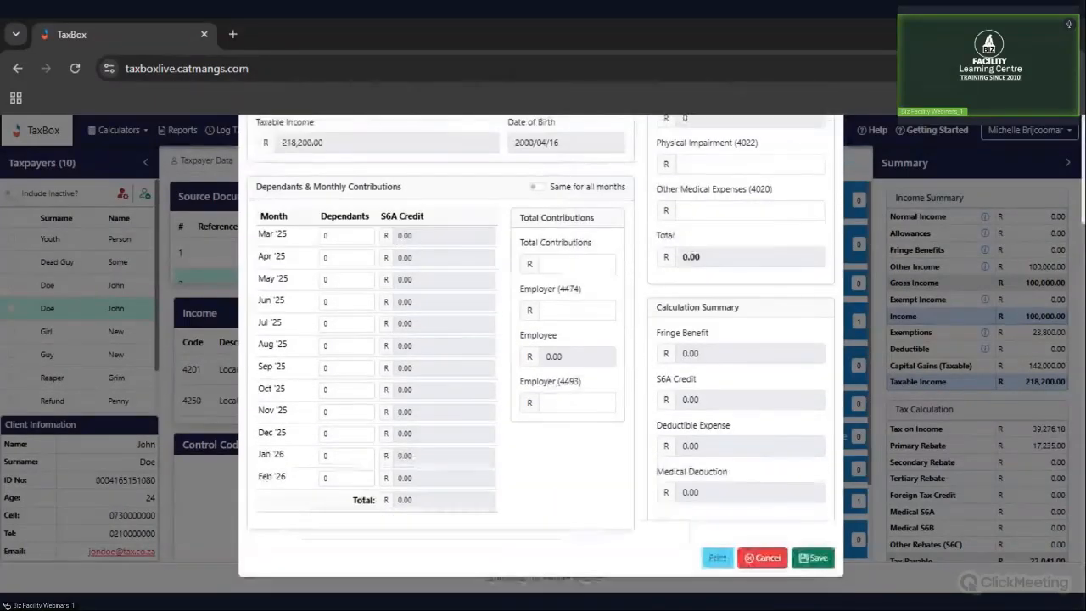
{"action": "scroll", "coordinate": [442, 340], "scroll_direction": "up", "scroll_amount": 3}
{"action": "left_click", "coordinate": [374, 237]}
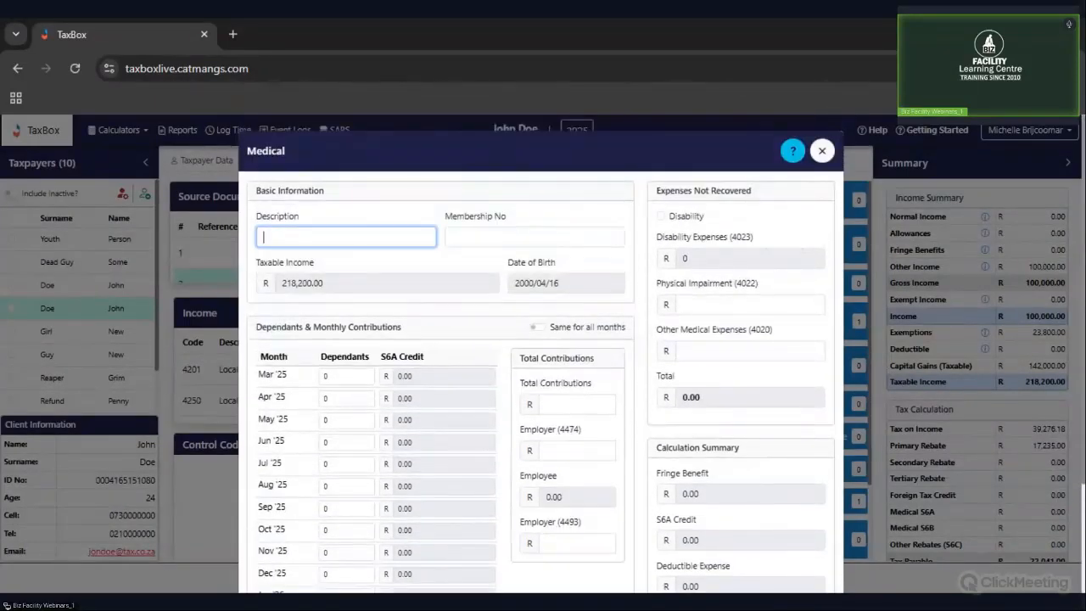
{"action": "type", "text": "Medical Aid"}
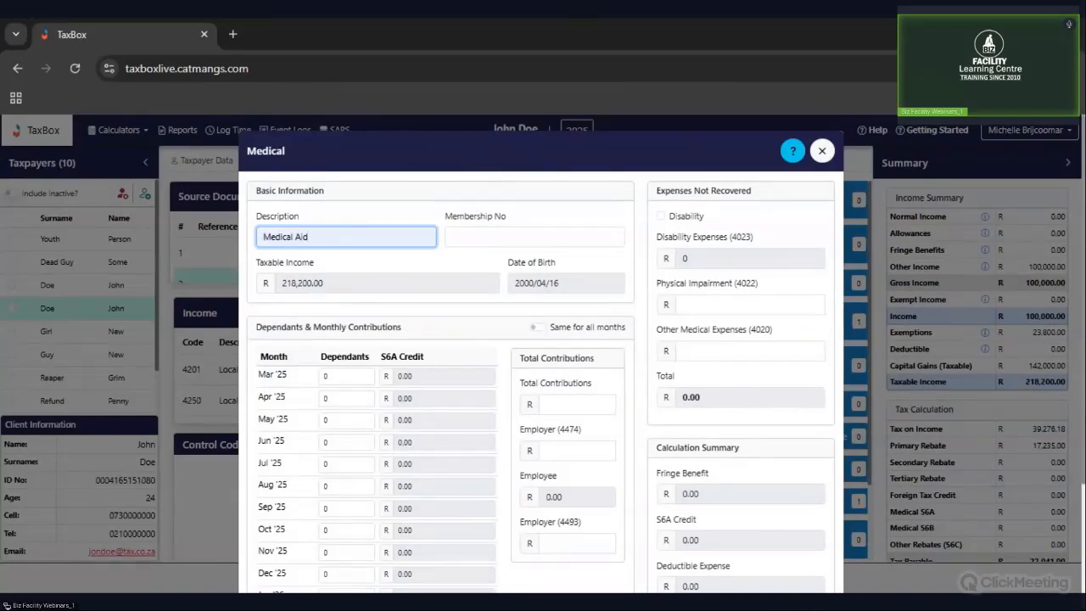
{"action": "type", "text": "1234567"}
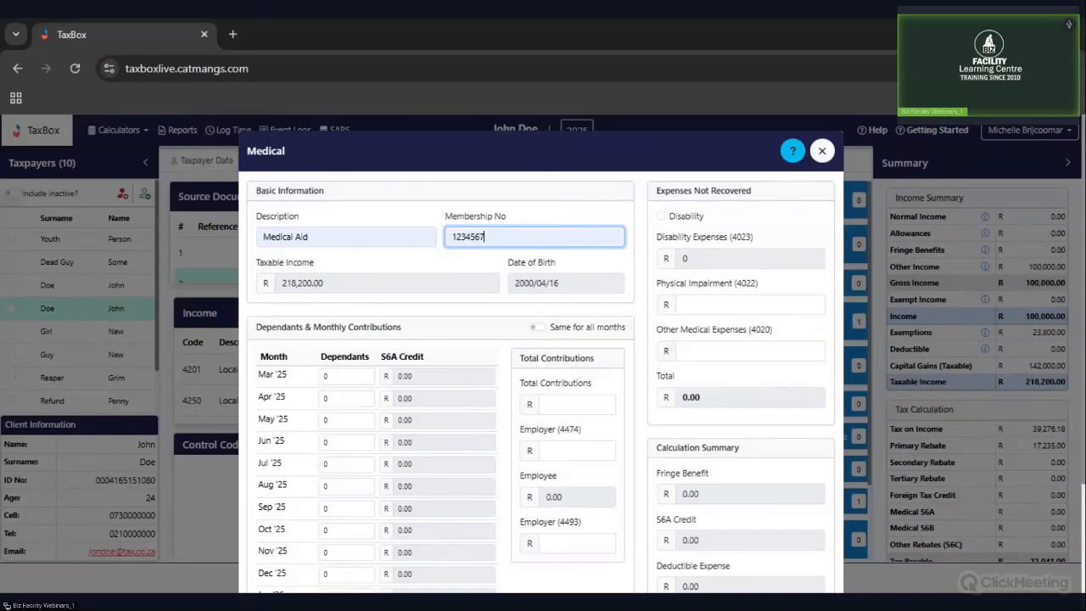
{"action": "left_click", "coordinate": [432, 288]}
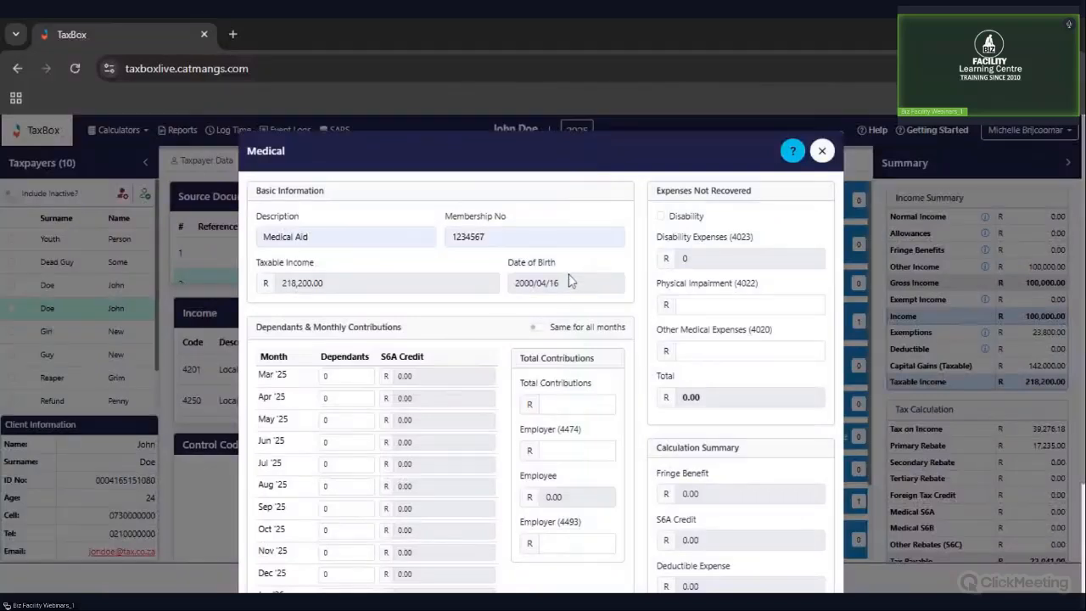
Step: Set the dependants for Mar '25 to 2 and apply the same number to all months
{"action": "scroll", "coordinate": [607, 289], "scroll_direction": "down", "scroll_amount": 2}
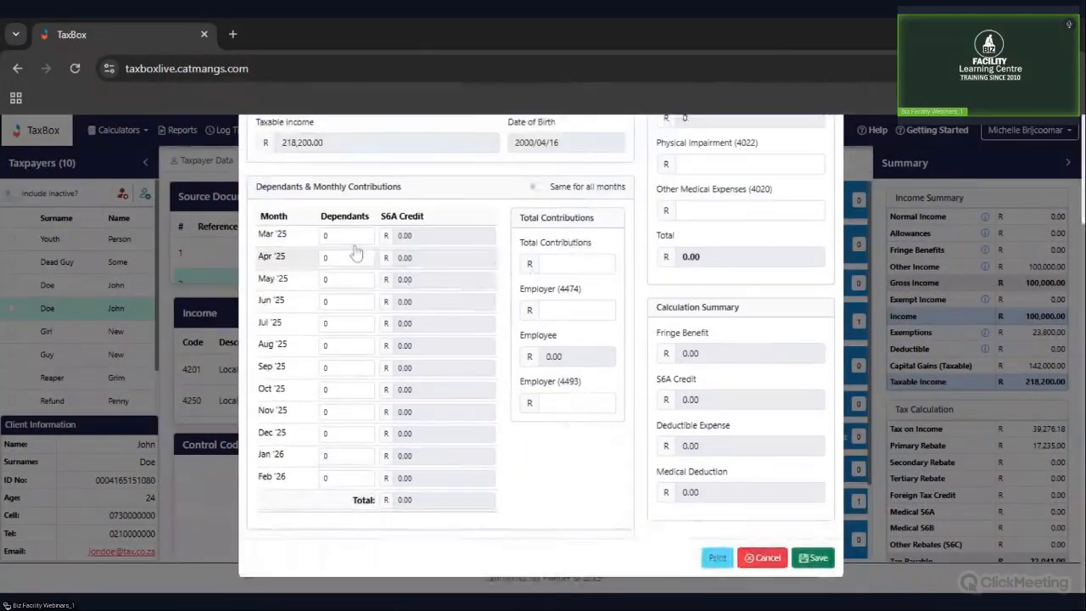
{"action": "left_click", "coordinate": [324, 236]}
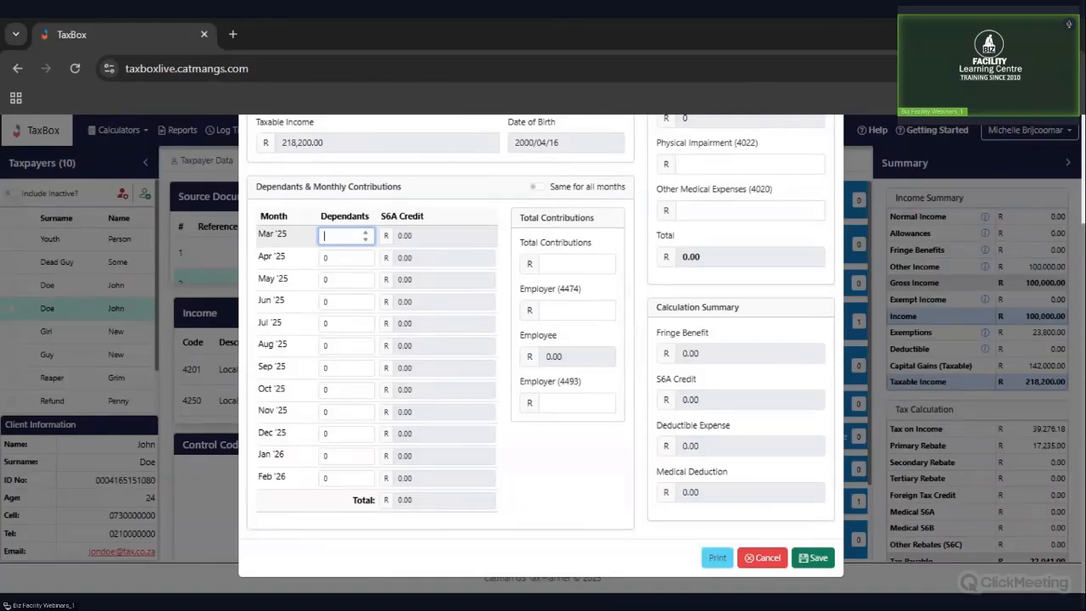
{"action": "type", "text": "2"}
{"action": "key", "text": "Tab"}
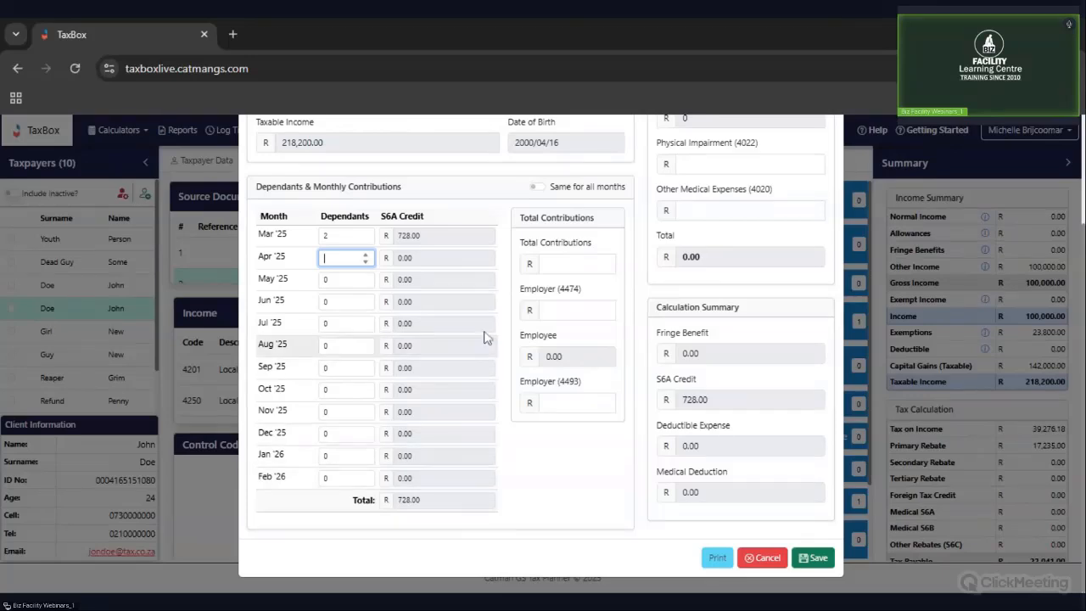
{"action": "left_click", "coordinate": [534, 187]}
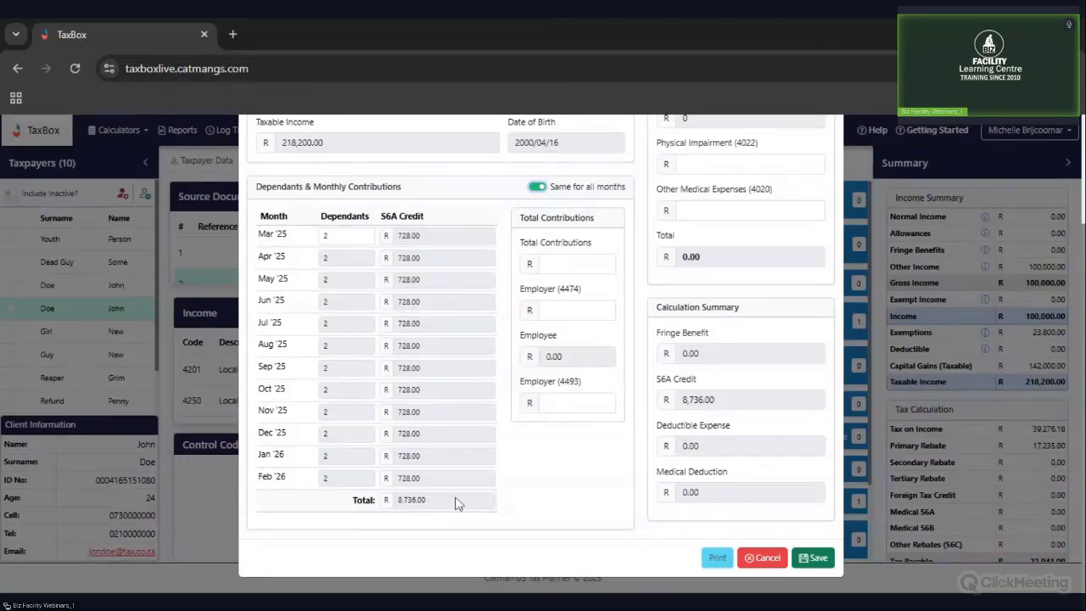
Step: Enter total medical contributions of 82,000.00 and an employer (4474) contribution of 0.00
{"action": "left_click", "coordinate": [573, 264]}
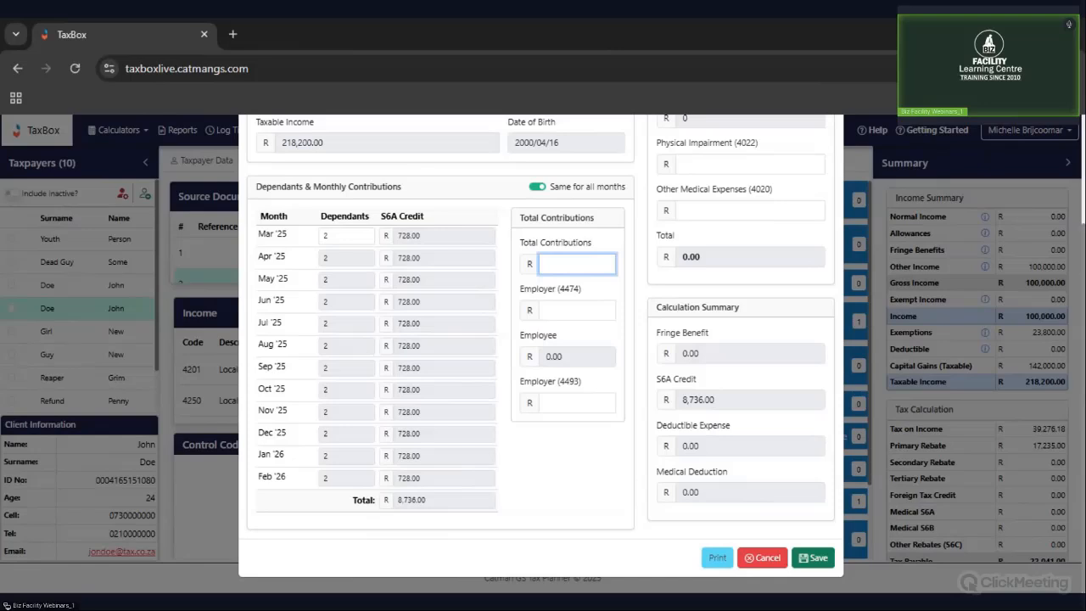
{"action": "type", "text": "820000.00"}
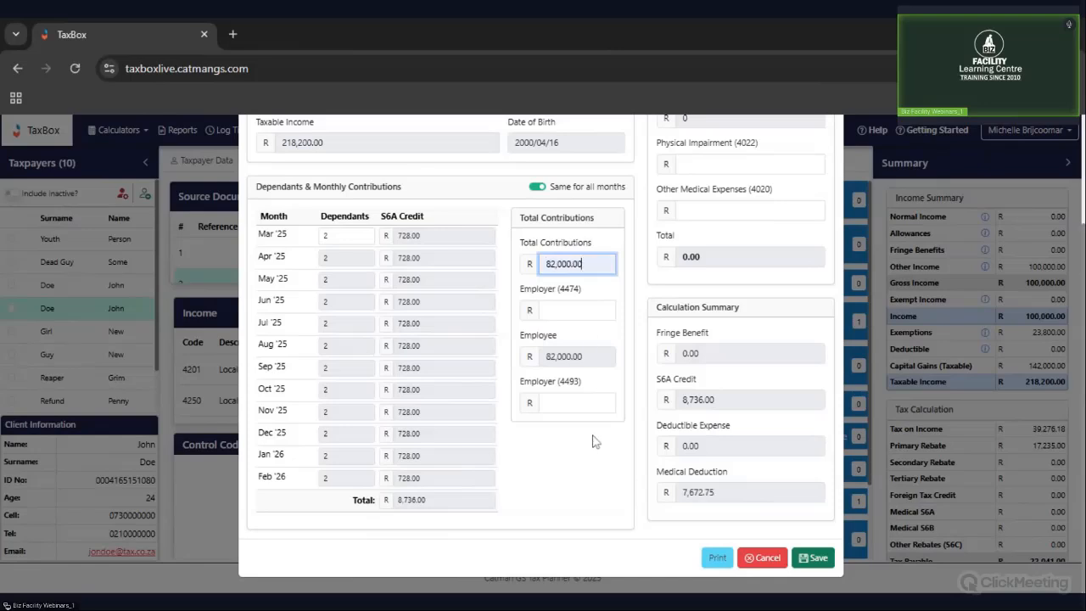
{"action": "scroll", "coordinate": [609, 304], "scroll_direction": "up", "scroll_amount": 3}
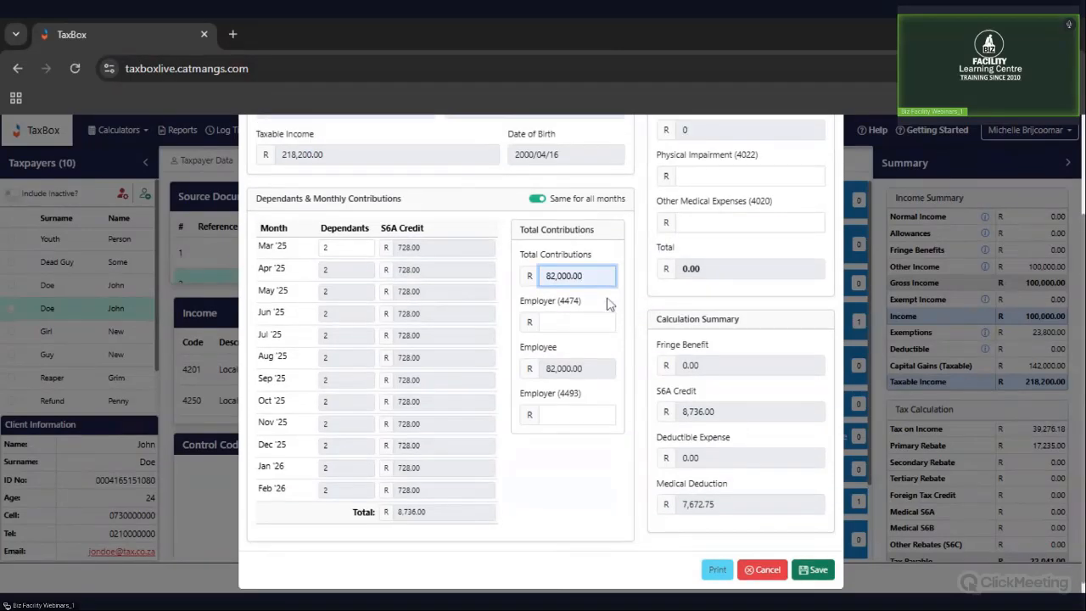
{"action": "left_click", "coordinate": [546, 450]}
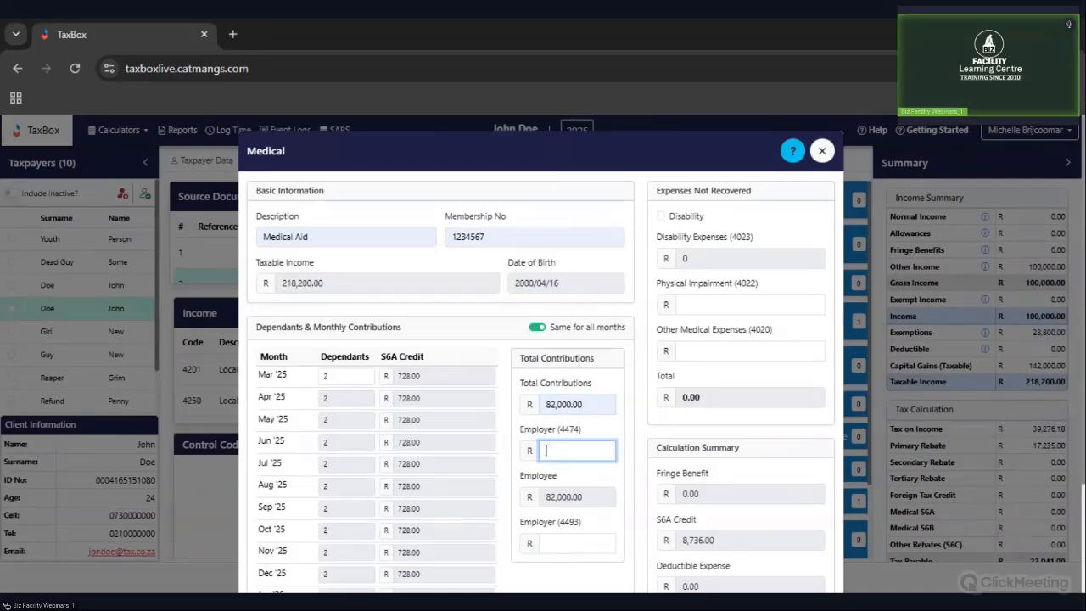
{"action": "type", "text": "0.00"}
{"action": "left_click", "coordinate": [606, 481]}
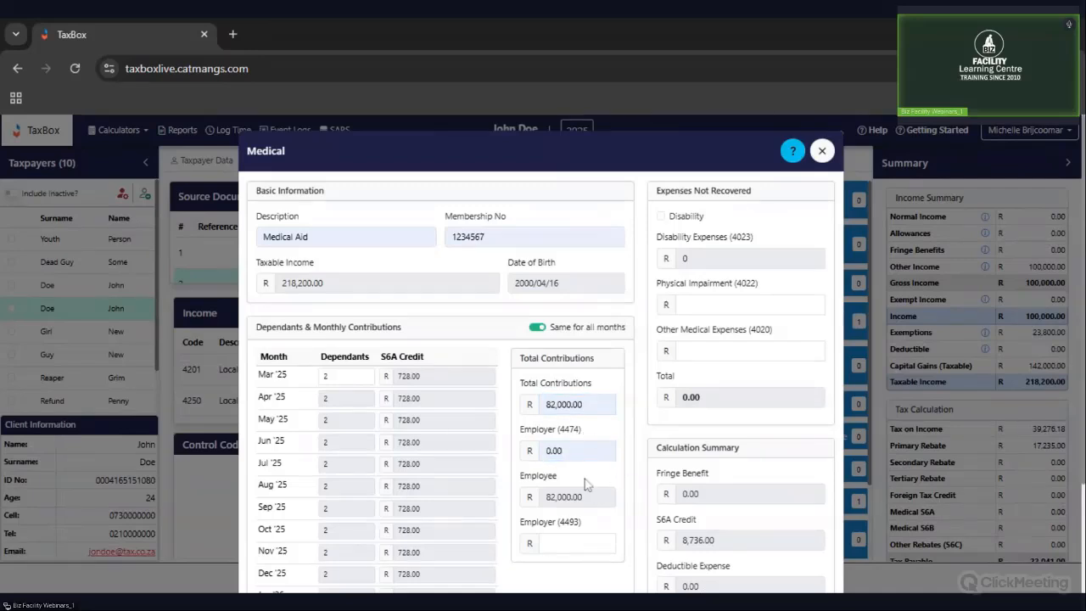
Step: Review the medical contributions and calculation summary, and save the medical record
{"action": "scroll", "coordinate": [632, 415], "scroll_direction": "down", "scroll_amount": 1}
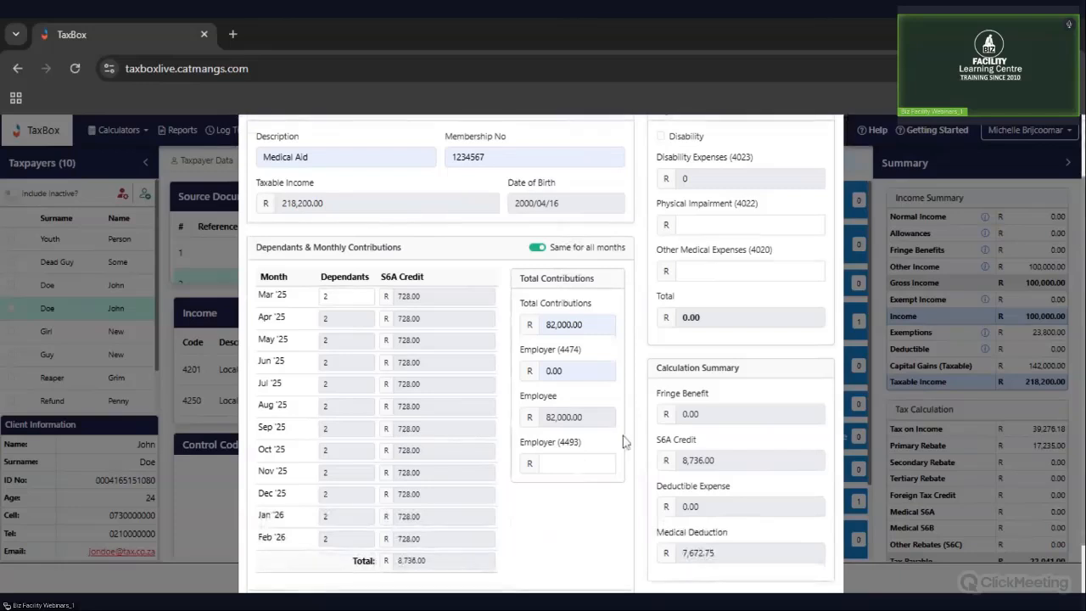
{"action": "scroll", "coordinate": [619, 407], "scroll_direction": "up", "scroll_amount": 1}
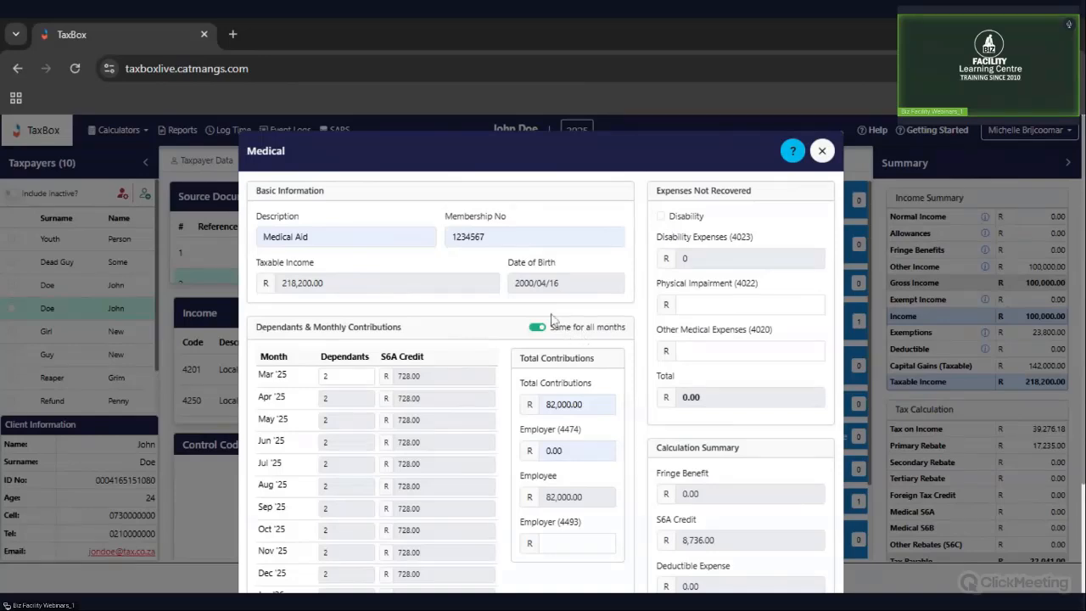
{"action": "scroll", "coordinate": [552, 321], "scroll_direction": "down", "scroll_amount": 2}
{"action": "scroll", "coordinate": [684, 329], "scroll_direction": "up", "scroll_amount": 2}
{"action": "scroll", "coordinate": [471, 441], "scroll_direction": "down", "scroll_amount": 3}
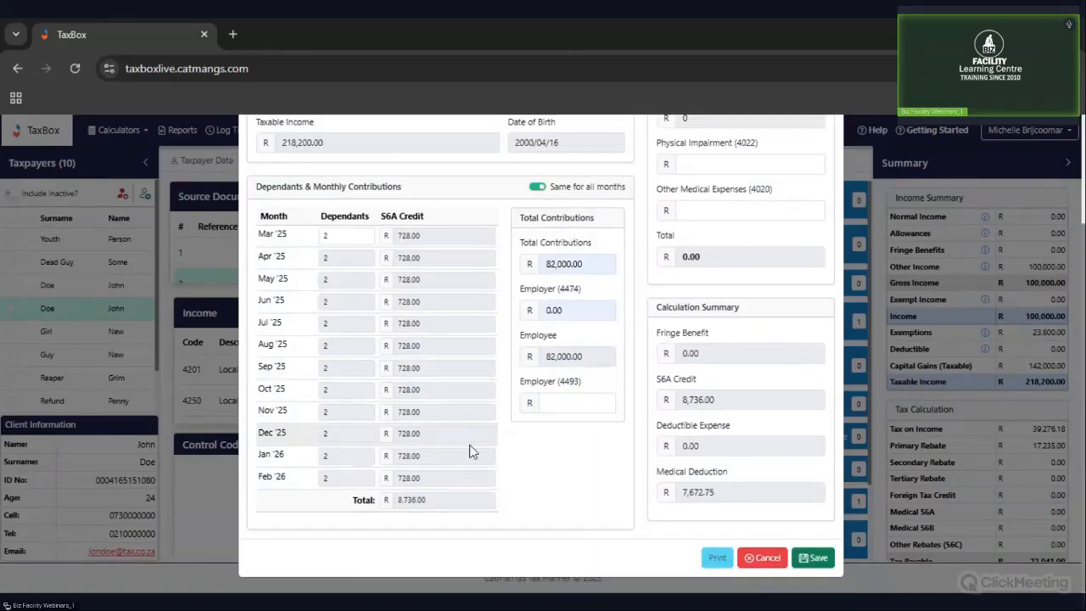
{"action": "left_click", "coordinate": [817, 557]}
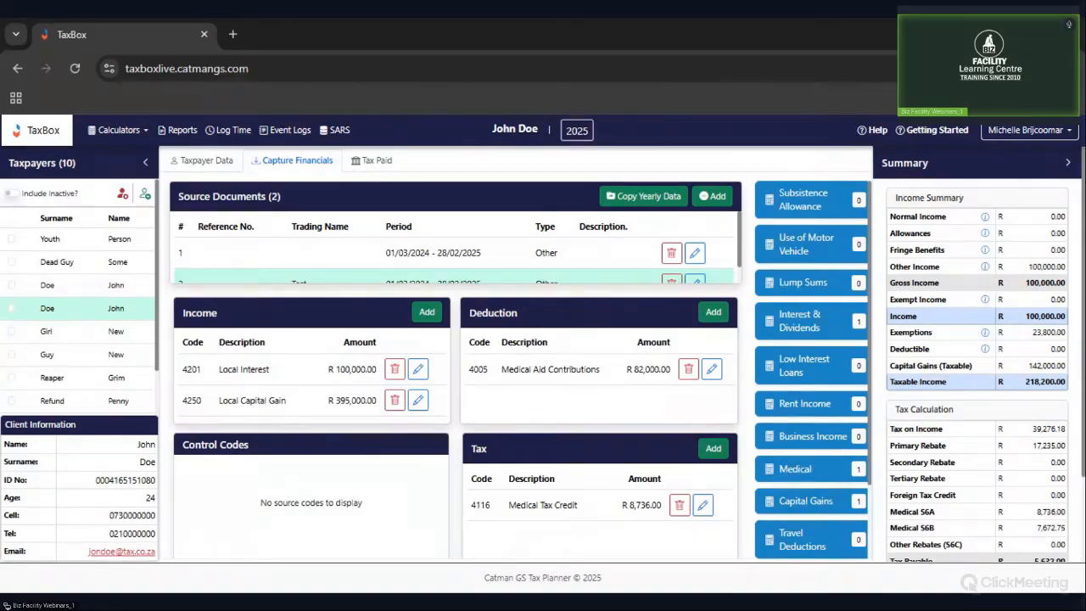
Step: Remove the empty source document that has no trading name, keeping the Test document
{"action": "scroll", "coordinate": [650, 391], "scroll_direction": "down", "scroll_amount": 2}
{"action": "scroll", "coordinate": [711, 368], "scroll_direction": "up", "scroll_amount": 2}
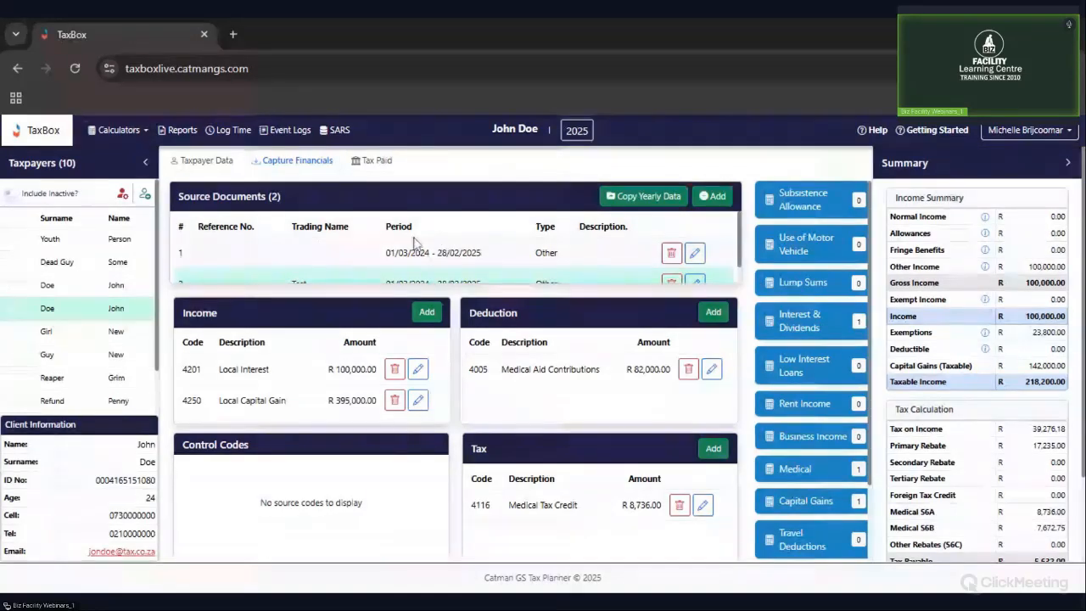
{"action": "scroll", "coordinate": [513, 255], "scroll_direction": "down", "scroll_amount": 1}
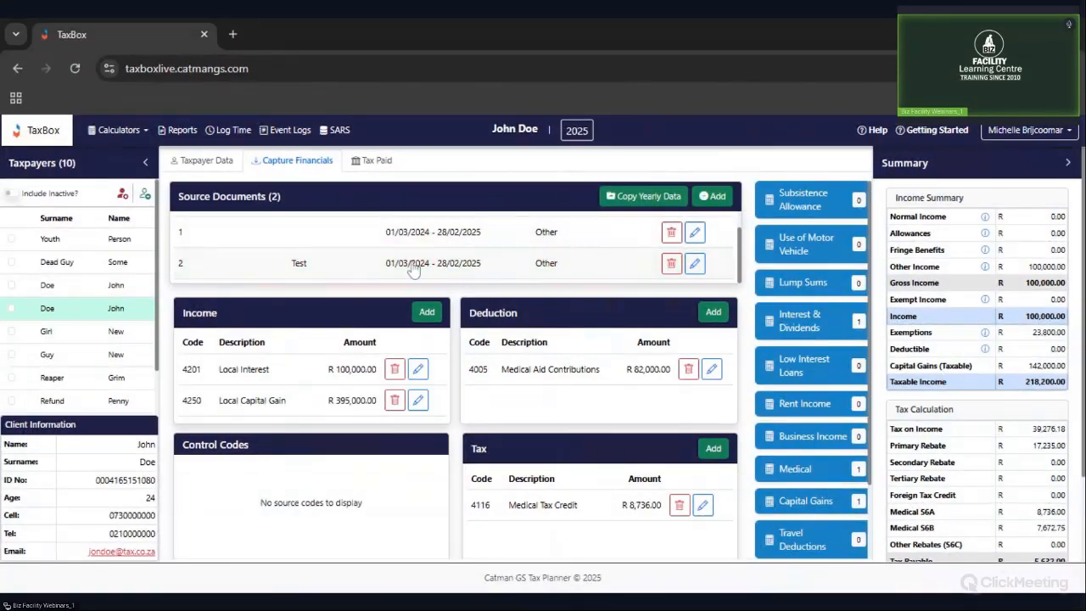
{"action": "left_click", "coordinate": [468, 268]}
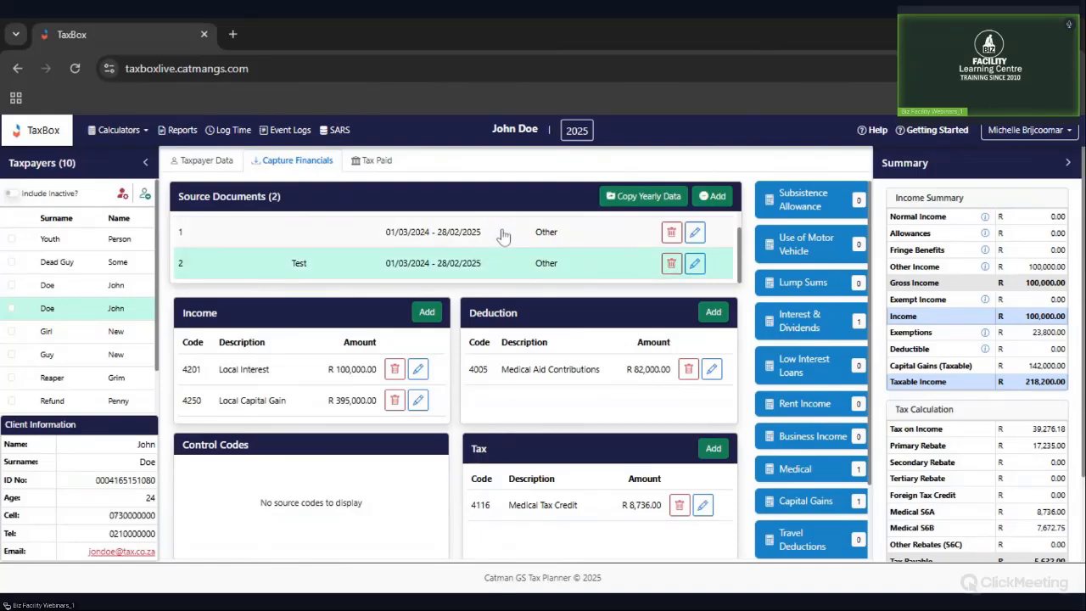
{"action": "left_click", "coordinate": [506, 238]}
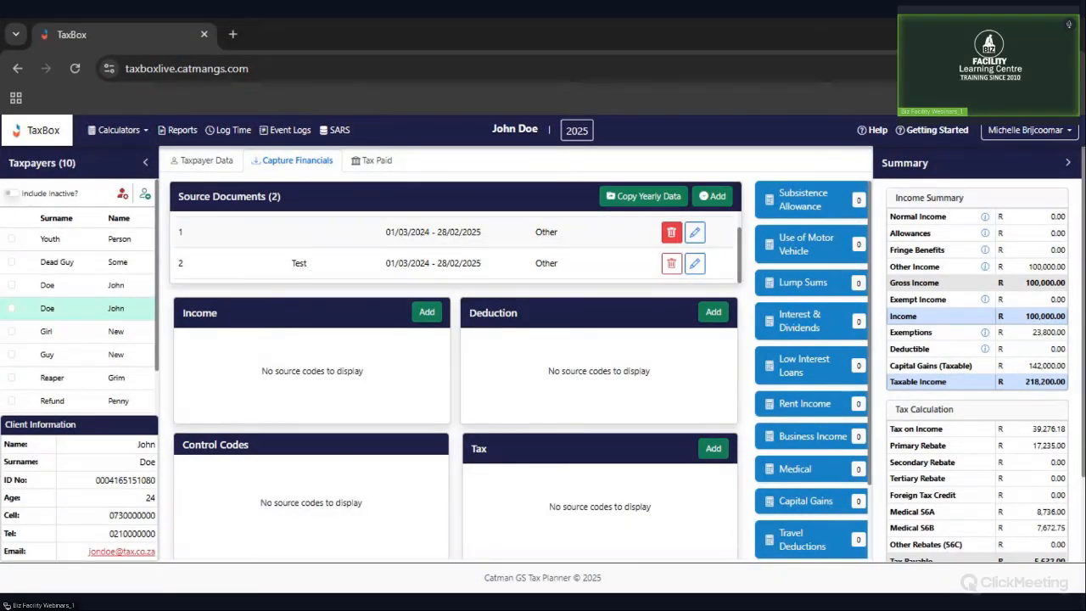
{"action": "left_click", "coordinate": [671, 234]}
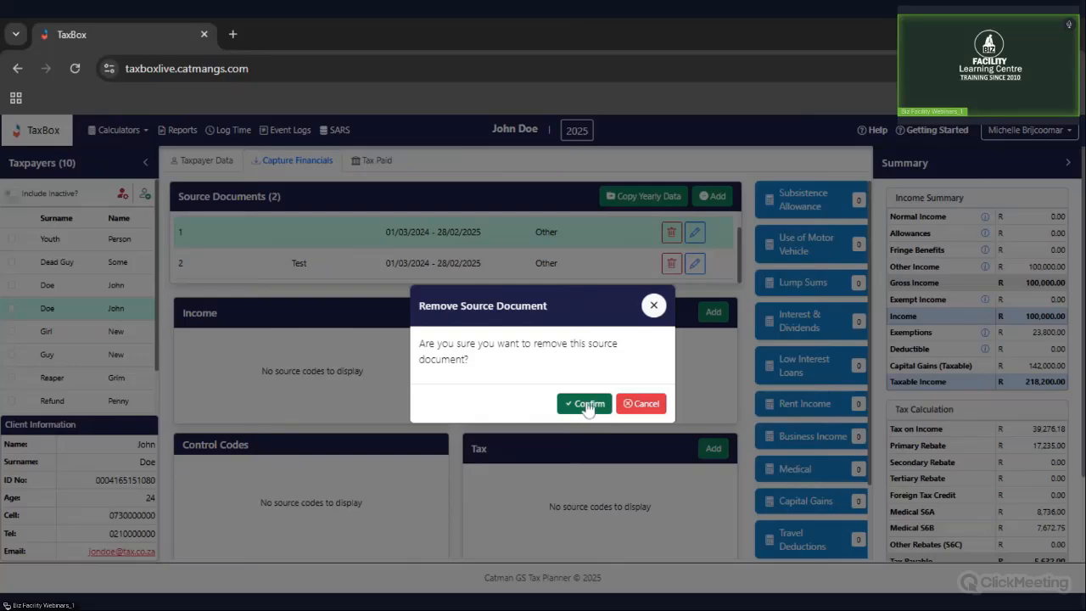
{"action": "left_click", "coordinate": [586, 406]}
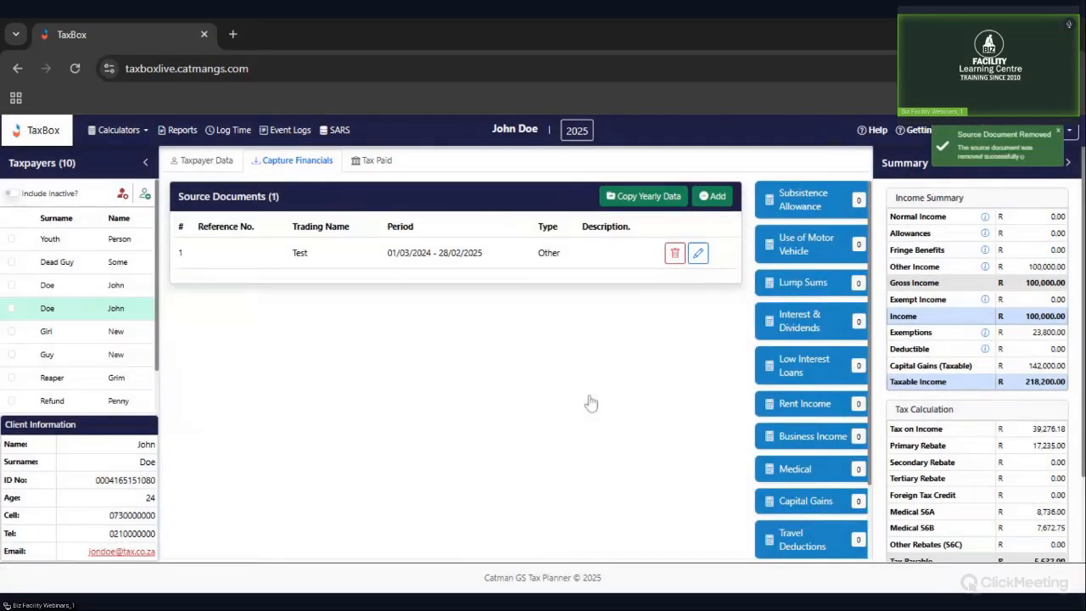
Step: Open the Test source document and inspect the Other Income and Exemptions breakdowns in the income summary
{"action": "left_click", "coordinate": [445, 262]}
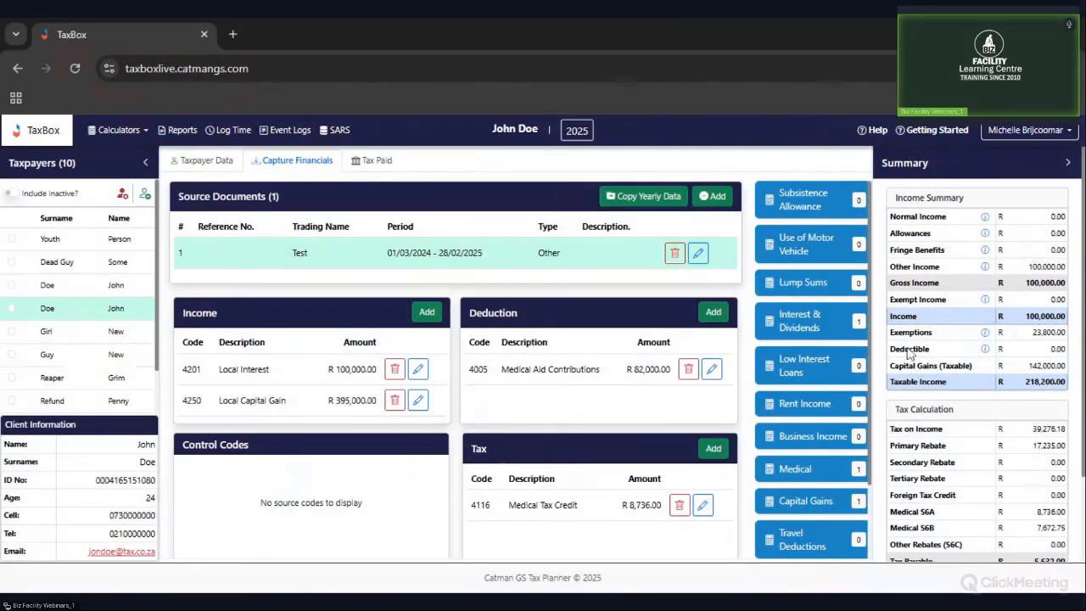
{"action": "scroll", "coordinate": [418, 395], "scroll_direction": "down", "scroll_amount": 1}
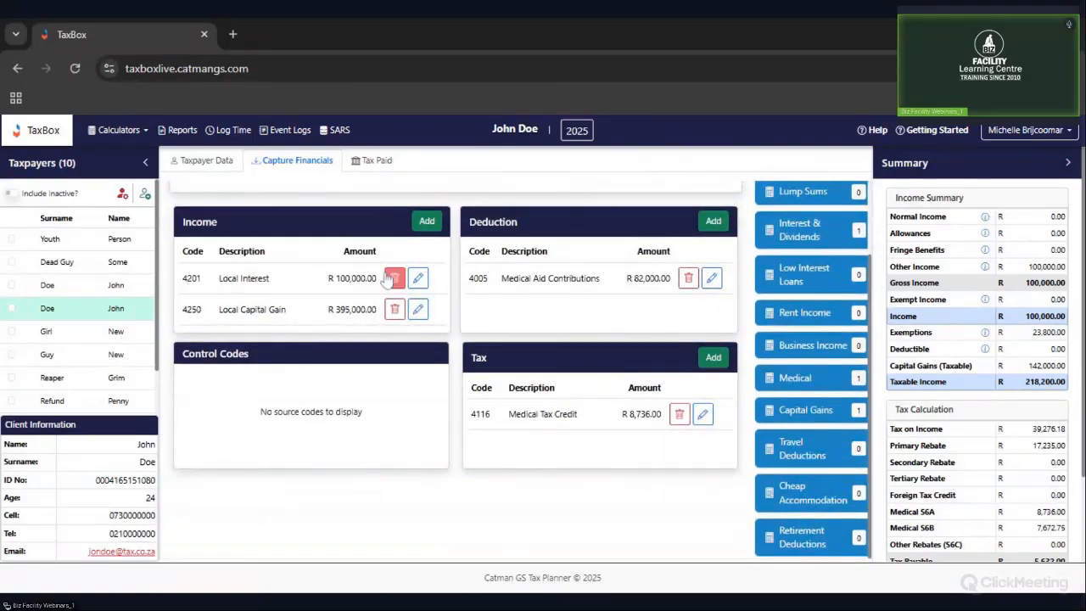
{"action": "scroll", "coordinate": [392, 280], "scroll_direction": "up", "scroll_amount": 1}
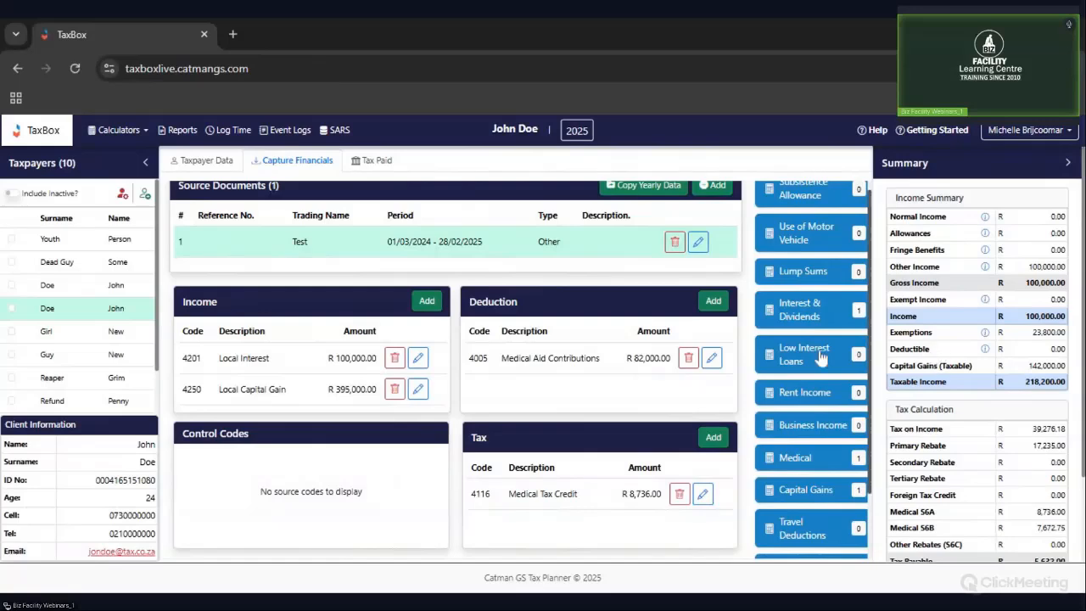
{"action": "scroll", "coordinate": [721, 369], "scroll_direction": "up", "scroll_amount": 1}
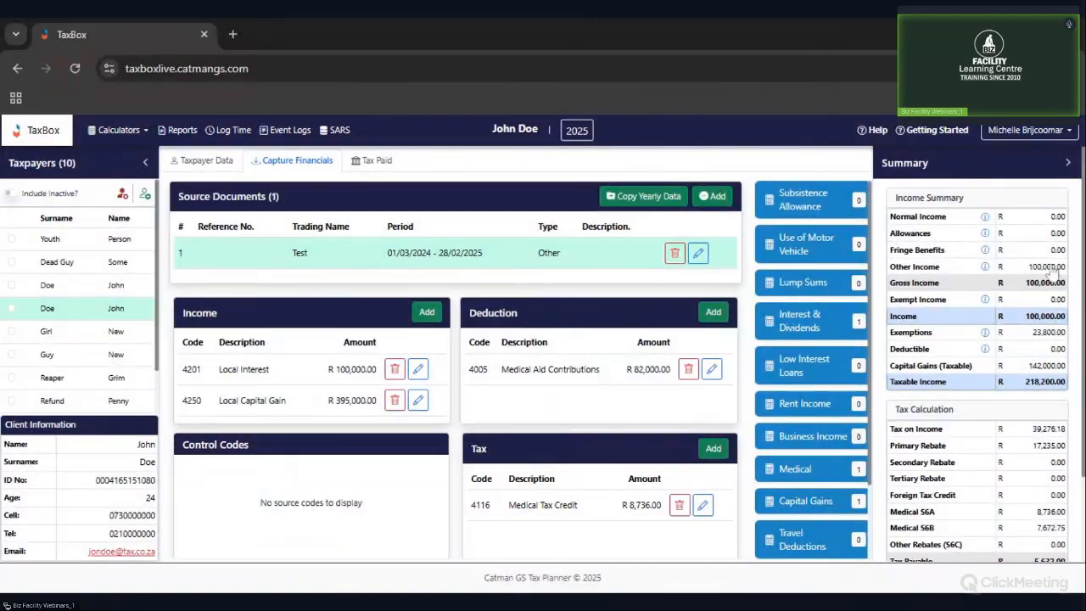
{"action": "left_click", "coordinate": [985, 268]}
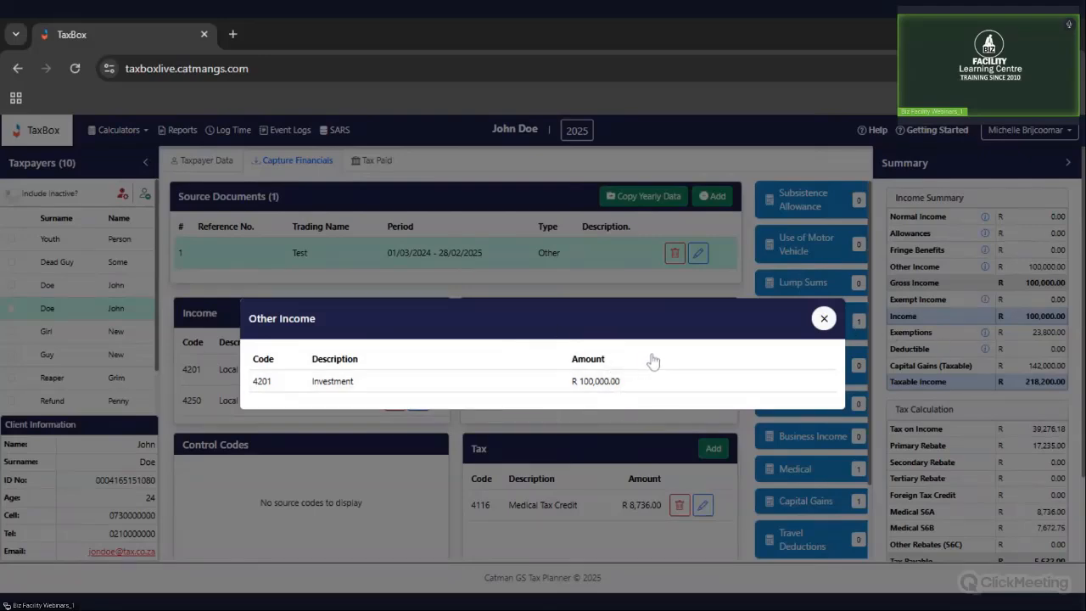
{"action": "left_click", "coordinate": [822, 319]}
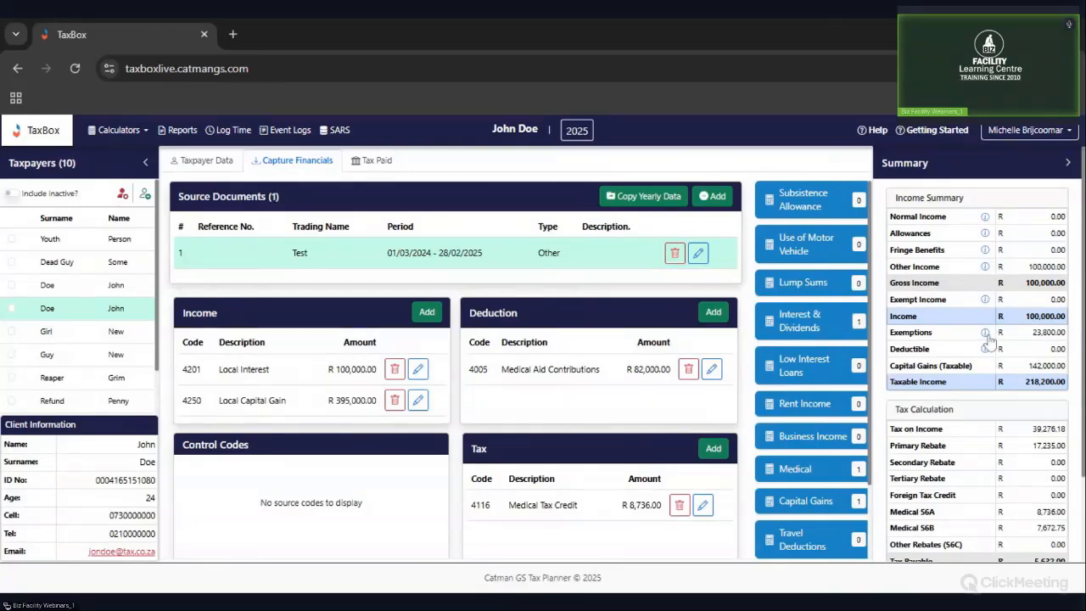
{"action": "left_click", "coordinate": [985, 333]}
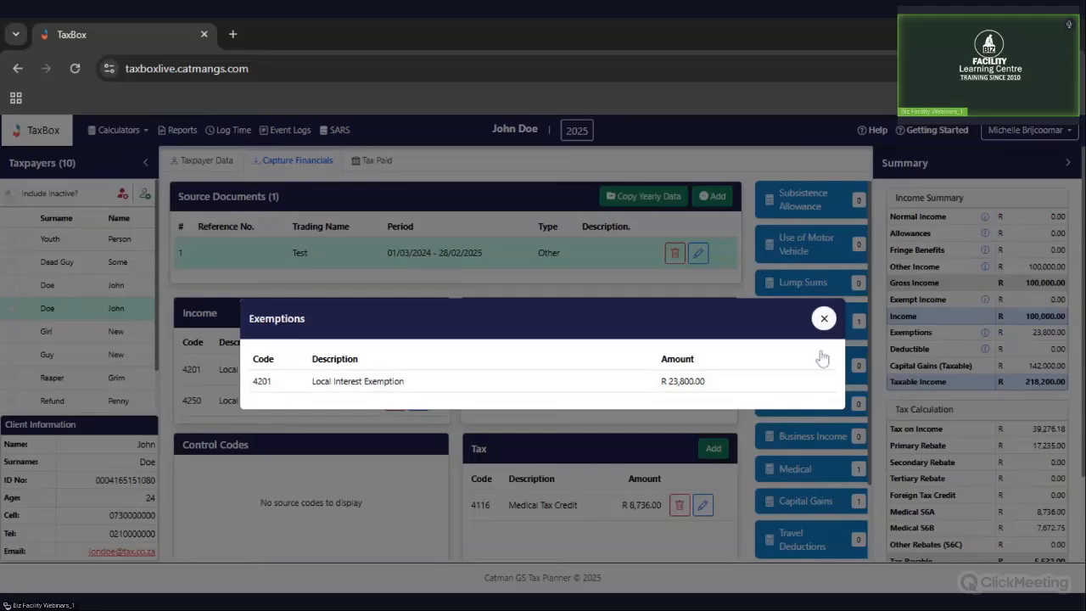
{"action": "left_click", "coordinate": [823, 318]}
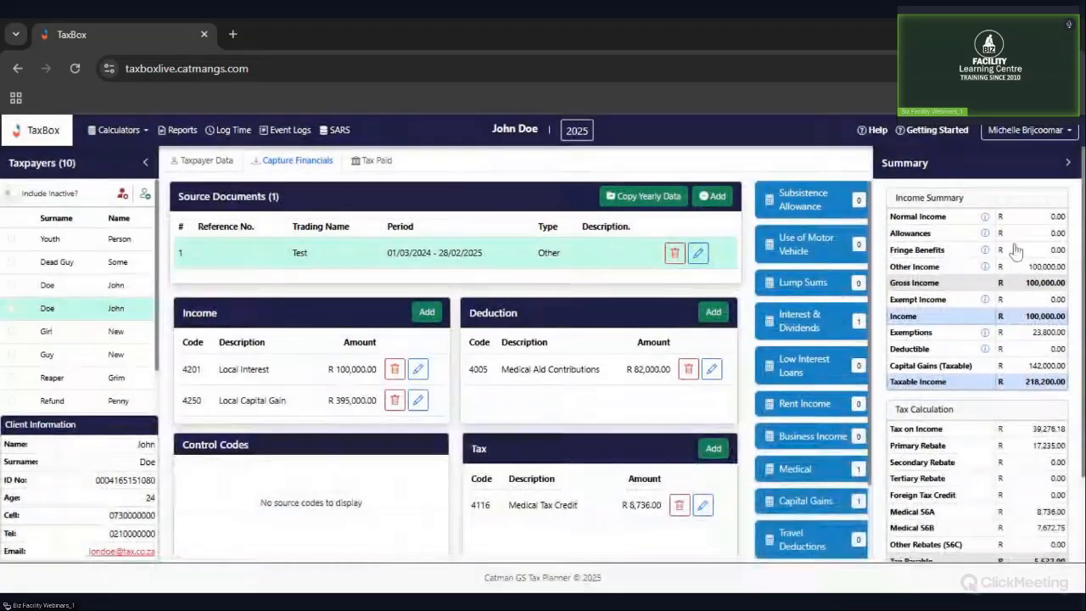
Step: Review the summary from the income figures through the tax calculation to the tax payable
{"action": "scroll", "coordinate": [1042, 251], "scroll_direction": "down", "scroll_amount": 2}
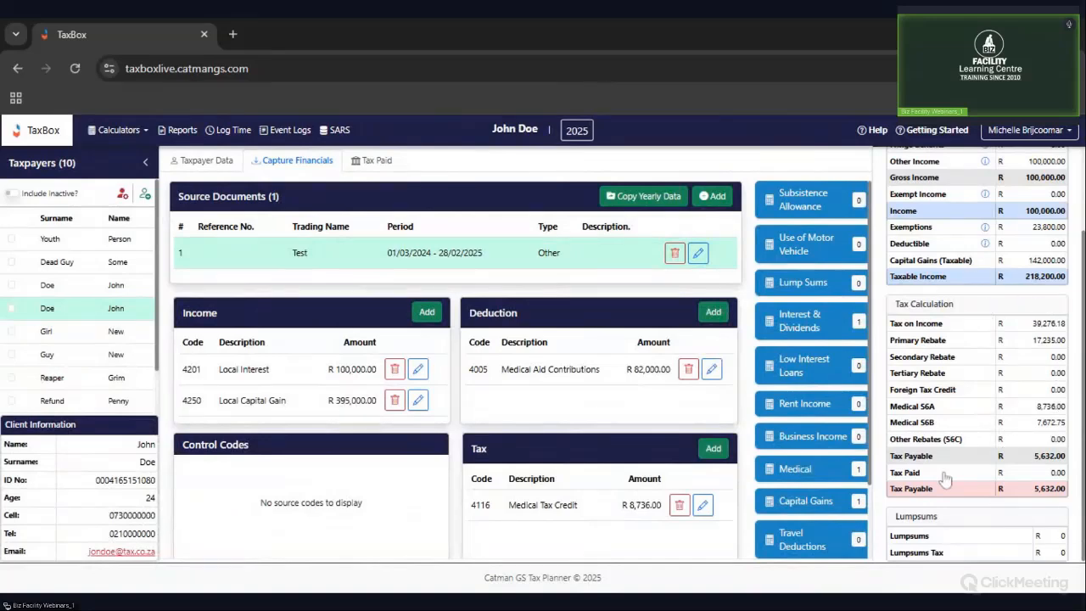
{"action": "scroll", "coordinate": [1009, 403], "scroll_direction": "up", "scroll_amount": 2}
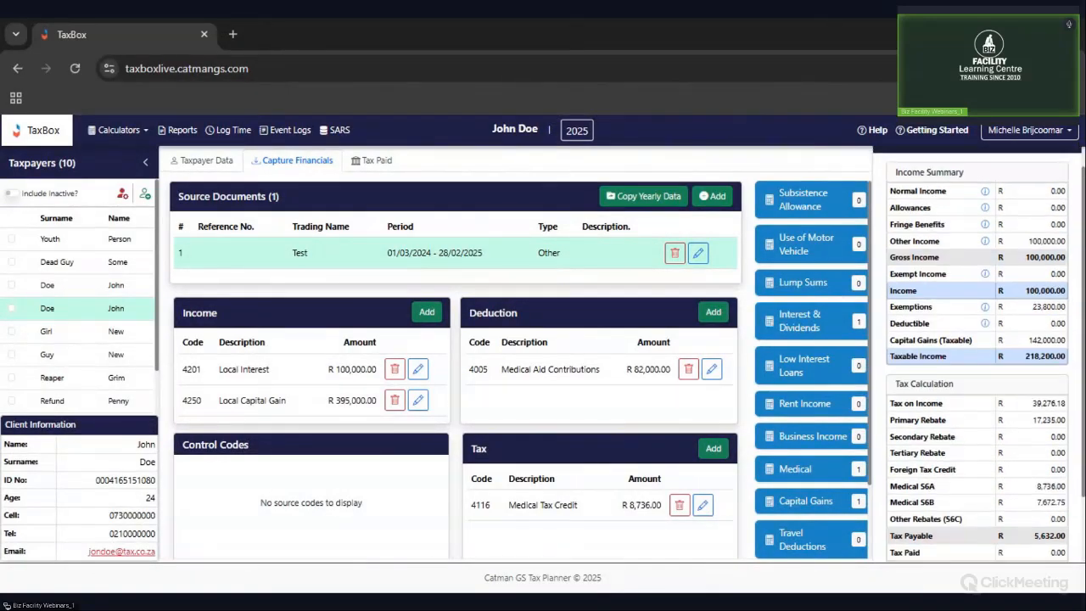
{"action": "scroll", "coordinate": [973, 309], "scroll_direction": "up", "scroll_amount": 1}
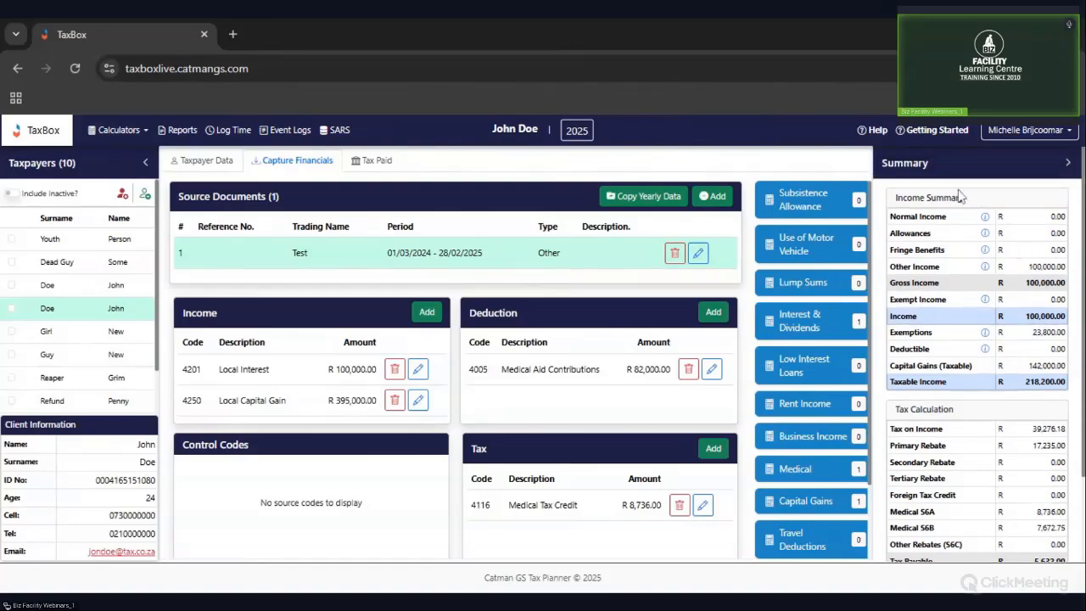
{"action": "scroll", "coordinate": [1010, 295], "scroll_direction": "down", "scroll_amount": 3}
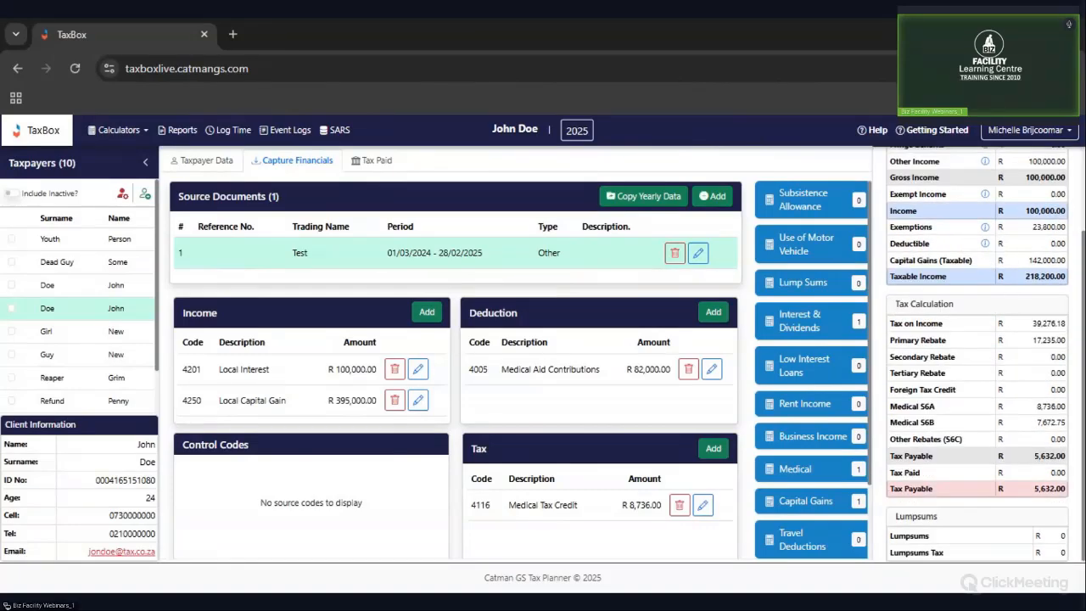
{"action": "scroll", "coordinate": [1016, 270], "scroll_direction": "up", "scroll_amount": 3}
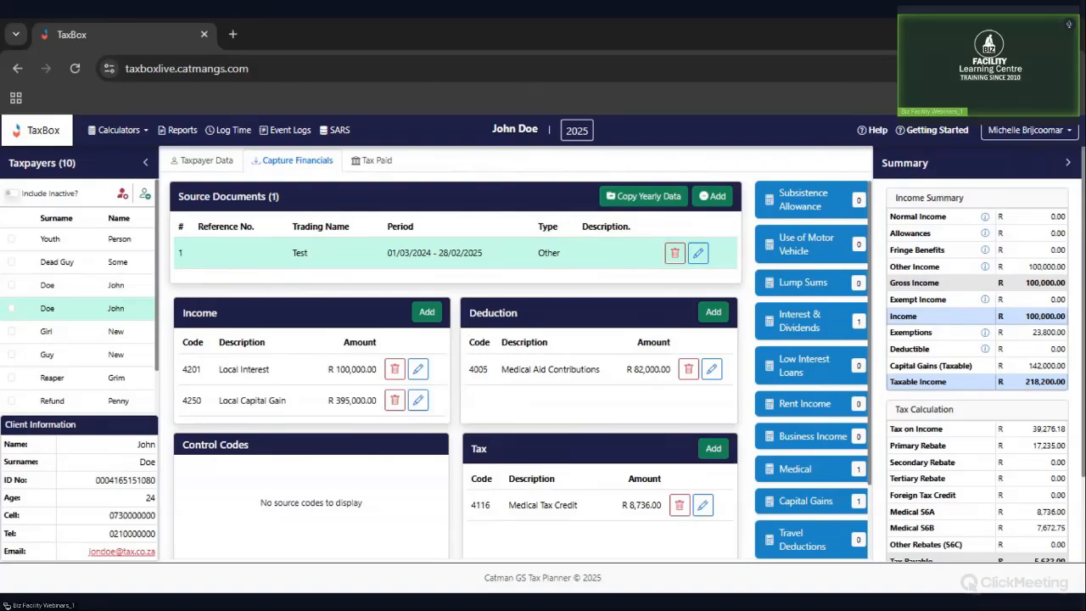
Step: Mark the taxpayer as Married In Community in the taxpayer data and save the change
{"action": "left_click", "coordinate": [212, 163]}
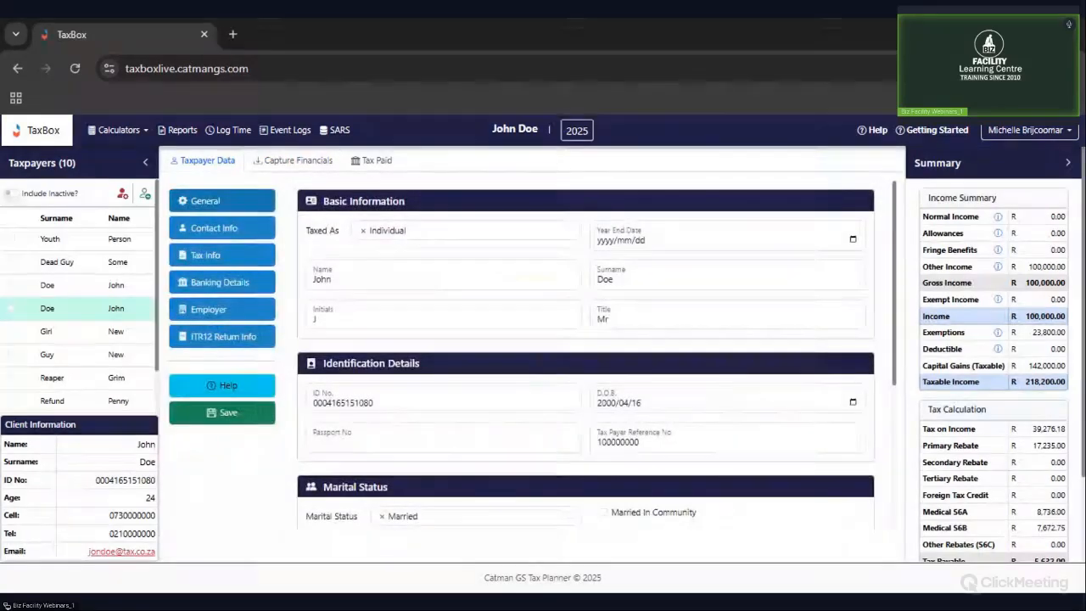
{"action": "scroll", "coordinate": [625, 340], "scroll_direction": "down", "scroll_amount": 2}
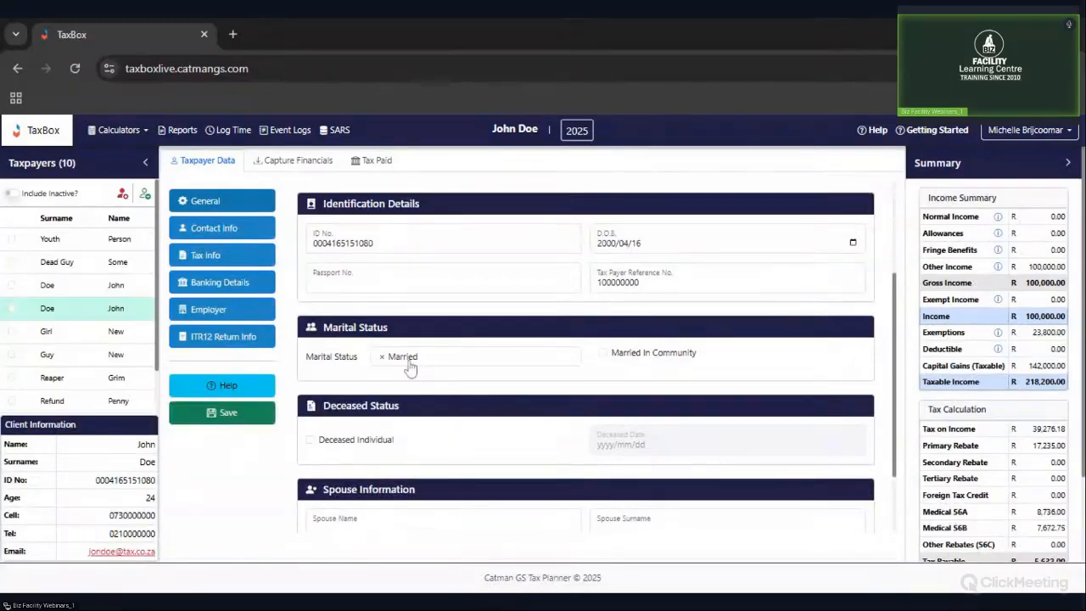
{"action": "left_click", "coordinate": [603, 353]}
{"action": "left_click", "coordinate": [1040, 286]}
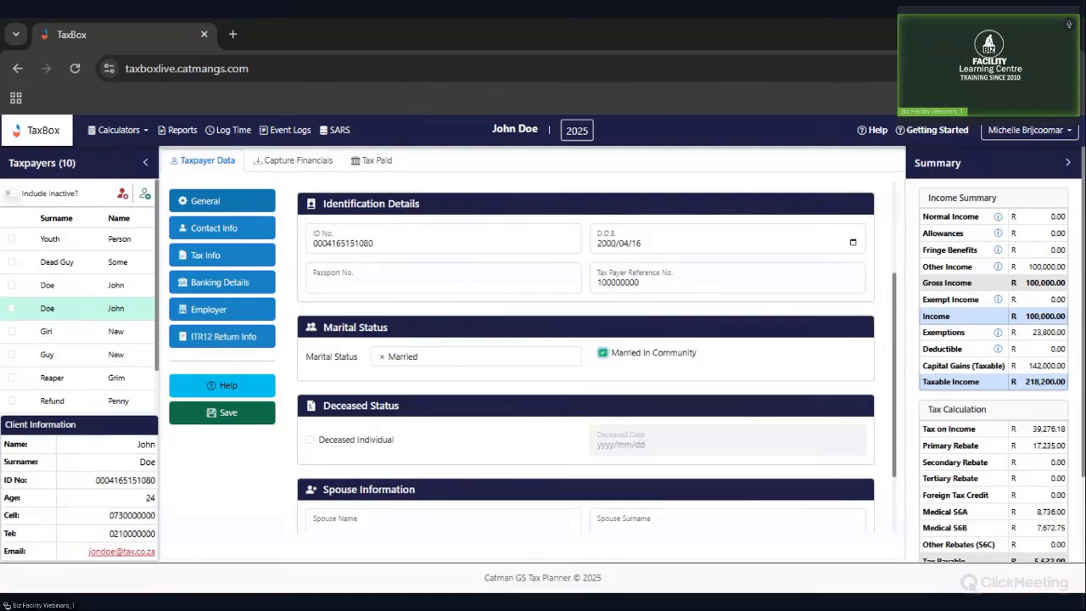
{"action": "left_click", "coordinate": [246, 416]}
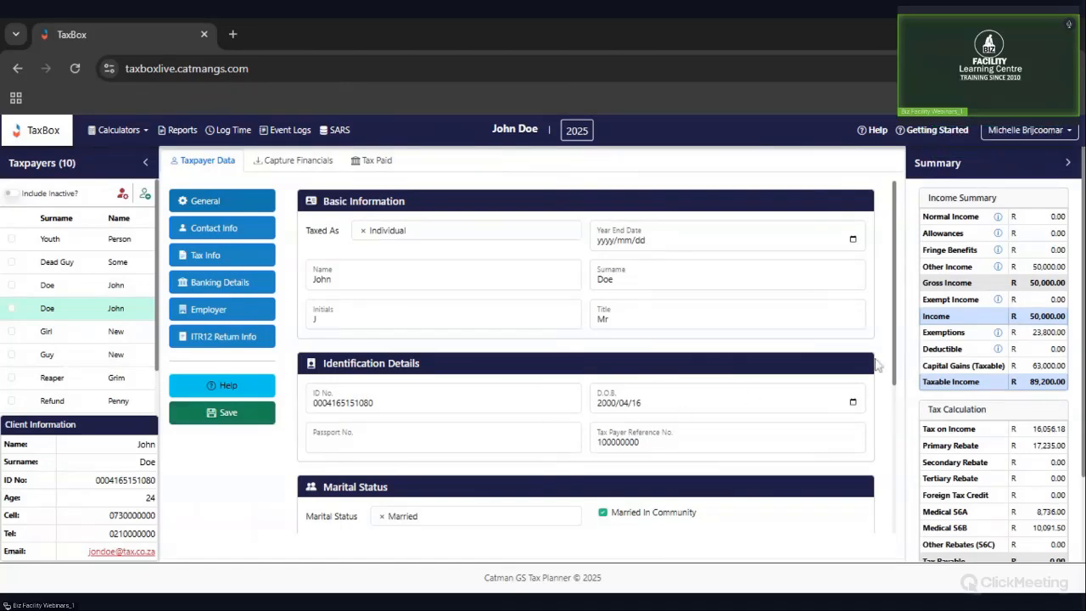
Step: Return to the Test document's financials and inspect the local interest investment record without changing it
{"action": "left_click", "coordinate": [299, 161]}
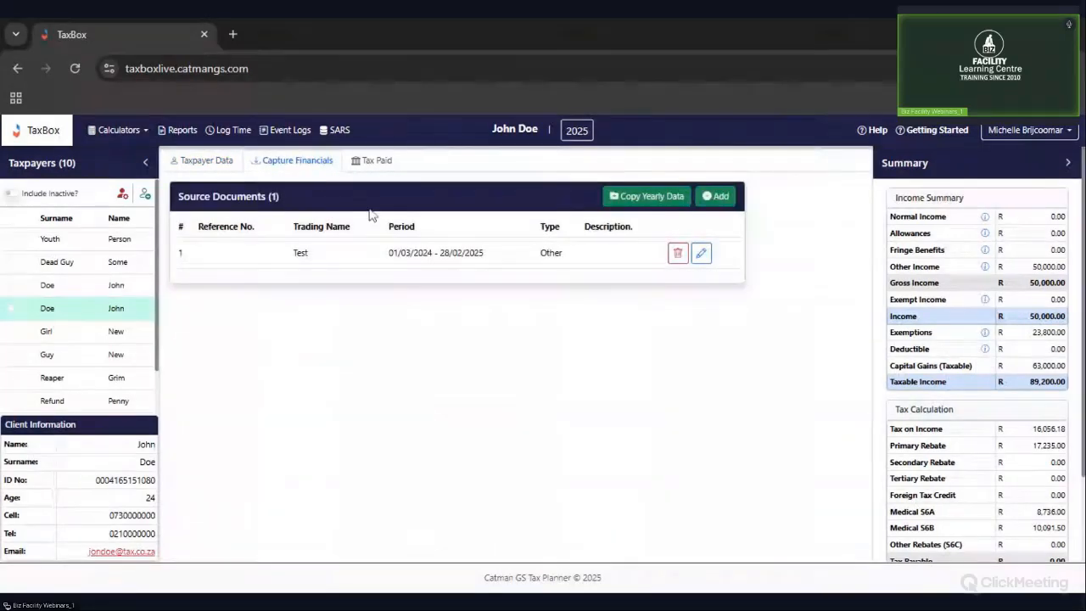
{"action": "left_click", "coordinate": [417, 259]}
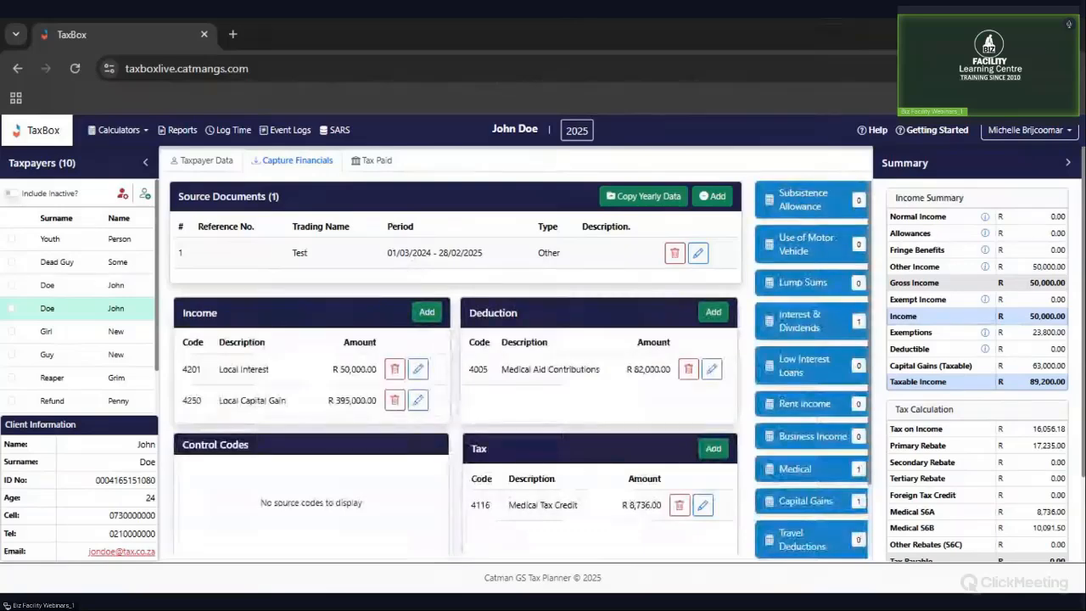
{"action": "left_click", "coordinate": [423, 254]}
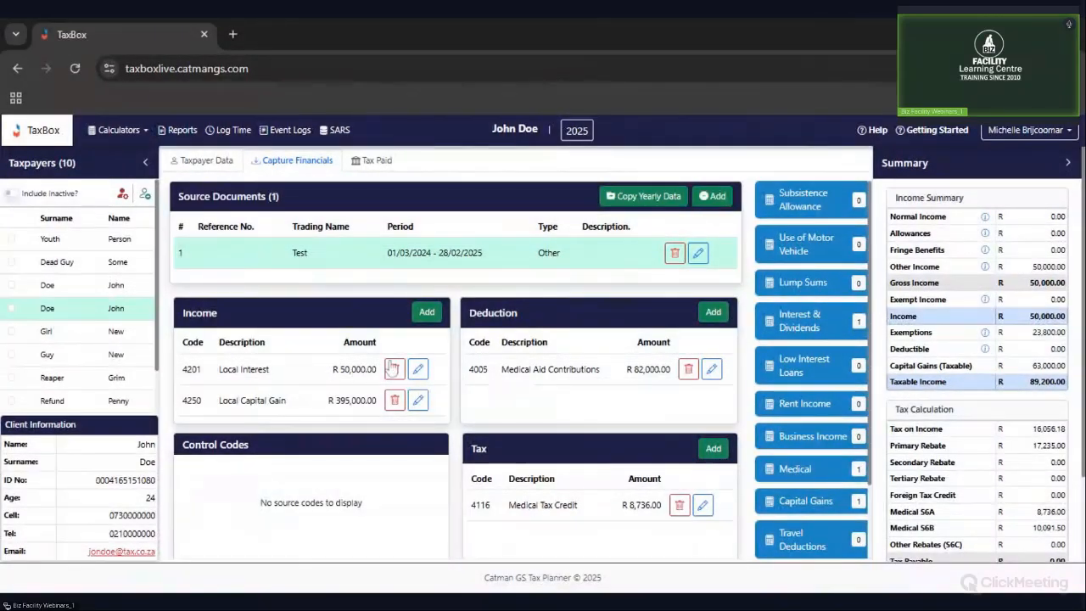
{"action": "left_click", "coordinate": [816, 319]}
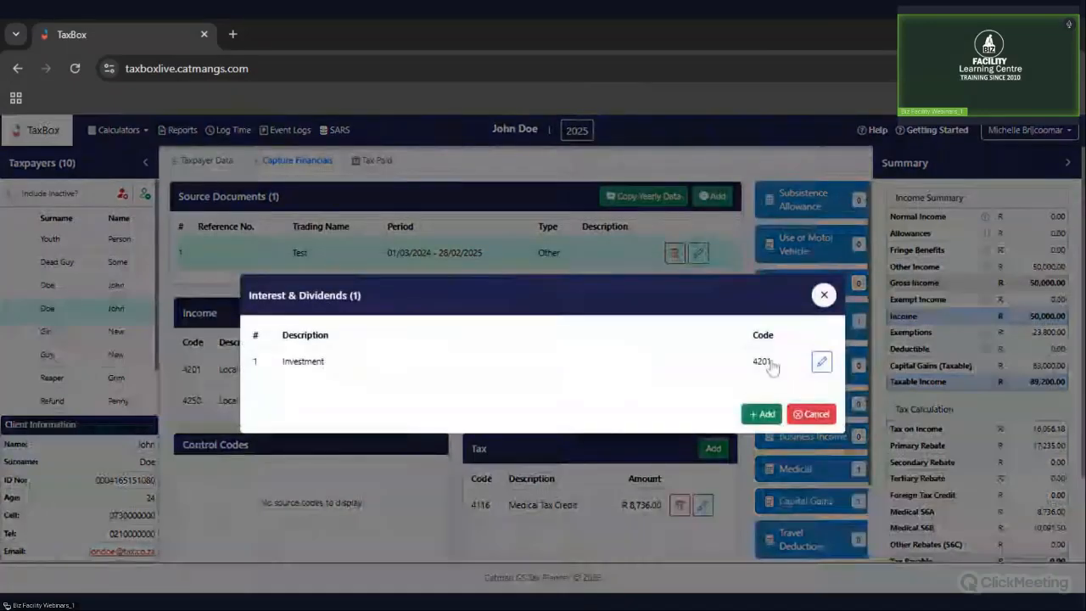
{"action": "left_click", "coordinate": [821, 361]}
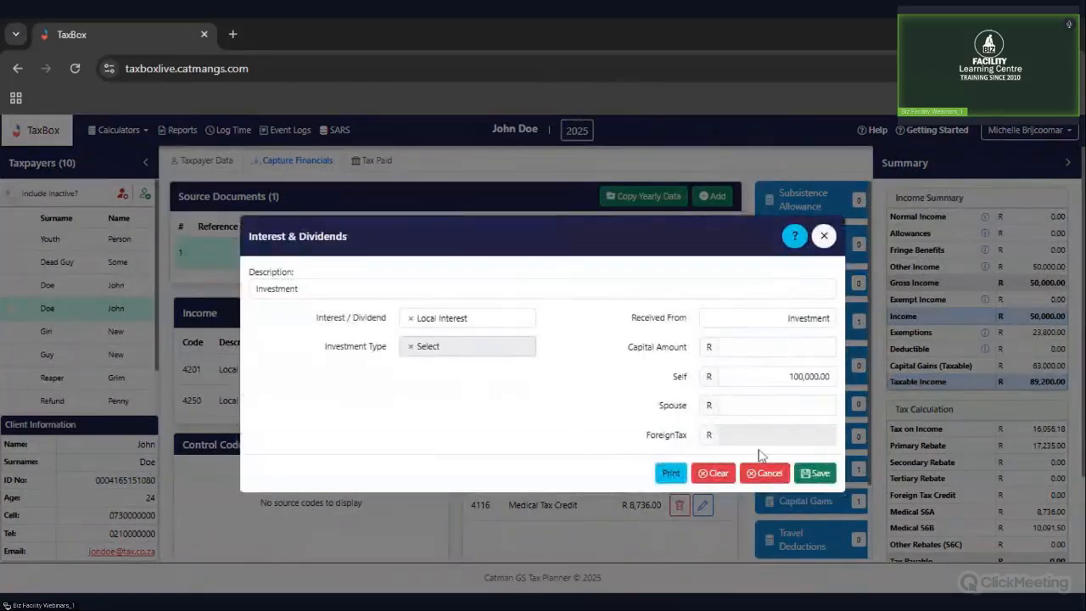
{"action": "left_click", "coordinate": [823, 235]}
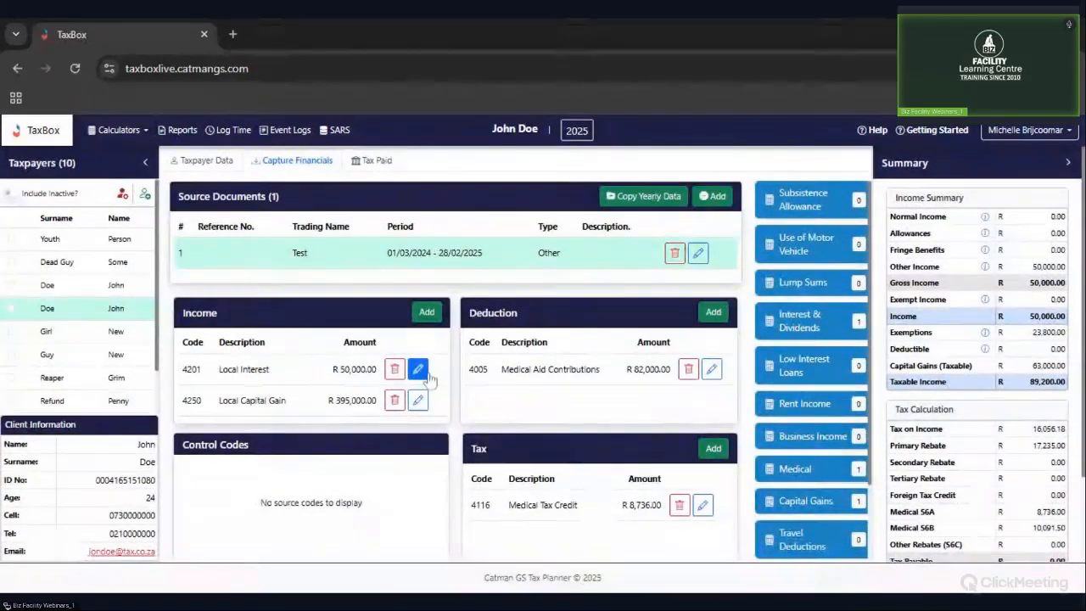
{"action": "left_click", "coordinate": [428, 376]}
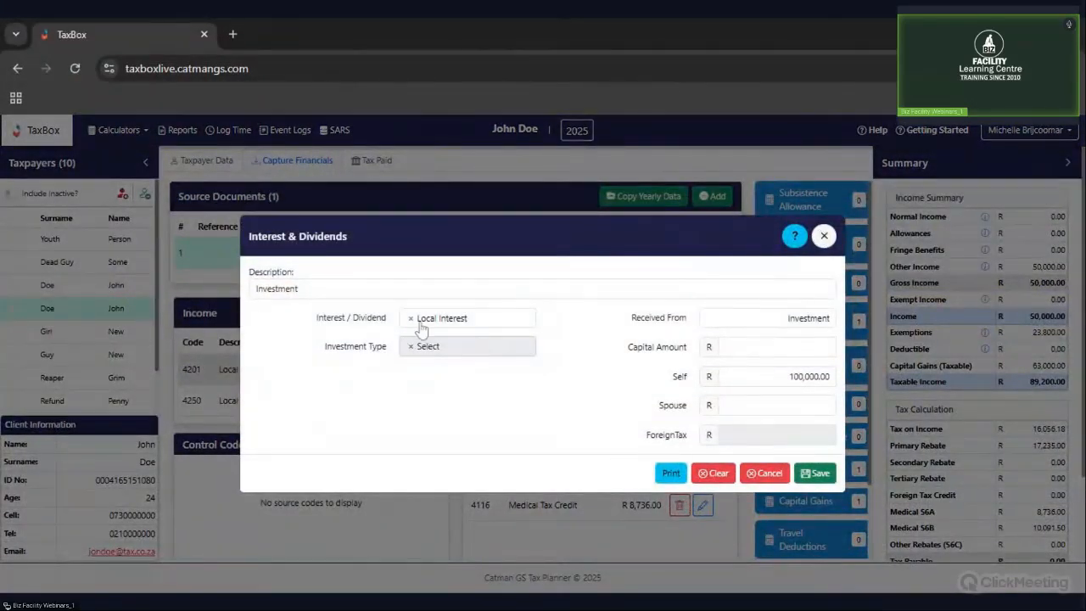
{"action": "left_click", "coordinate": [824, 236]}
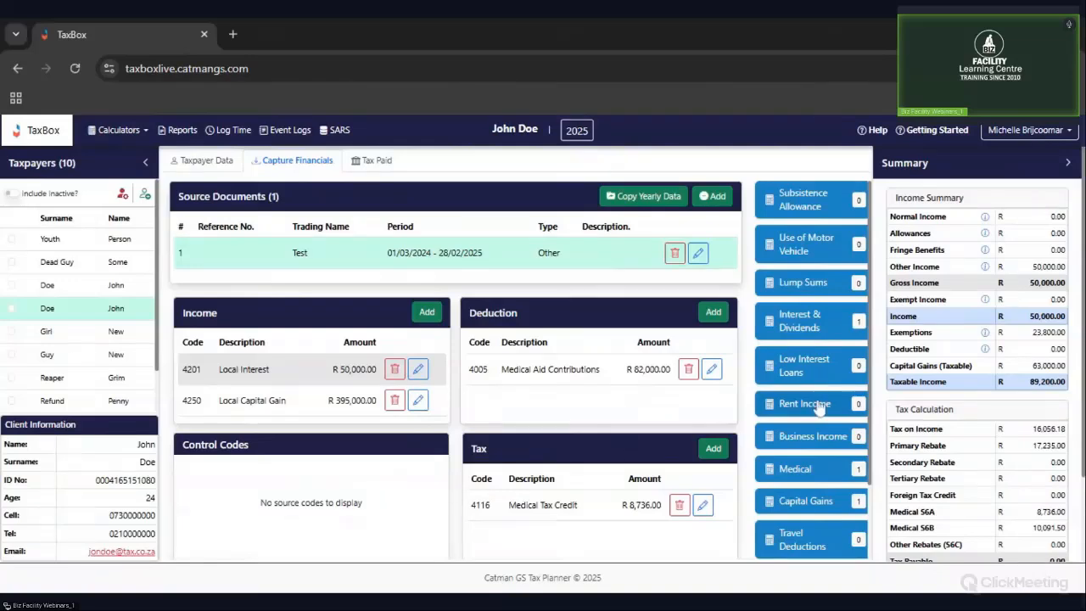
Step: Check the Married In Community setting in the taxpayer data and reopen the Test source document's financials
{"action": "left_click", "coordinate": [219, 161]}
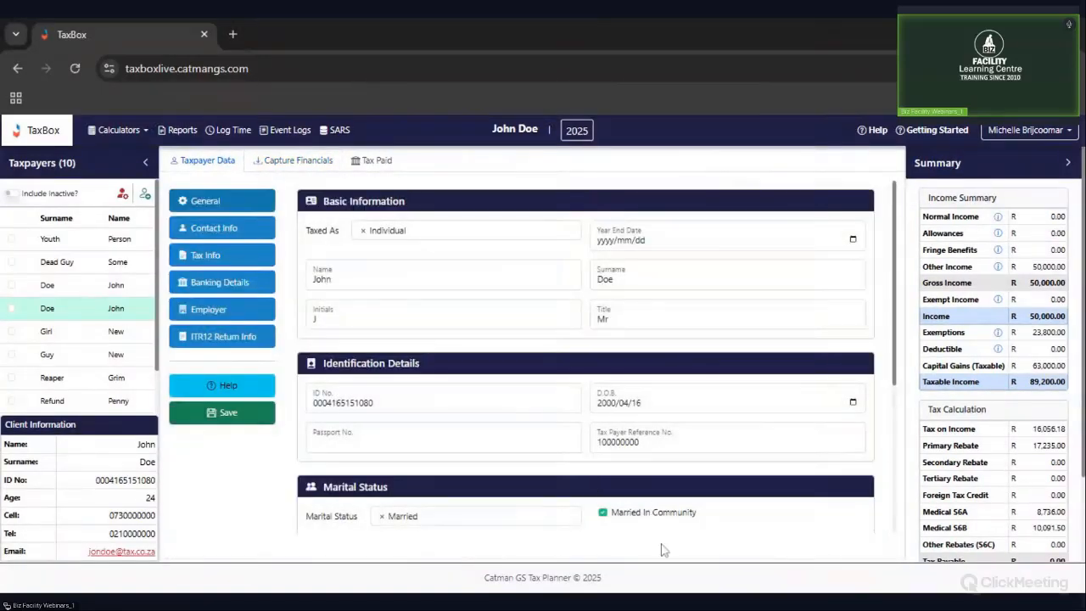
{"action": "left_click", "coordinate": [302, 161]}
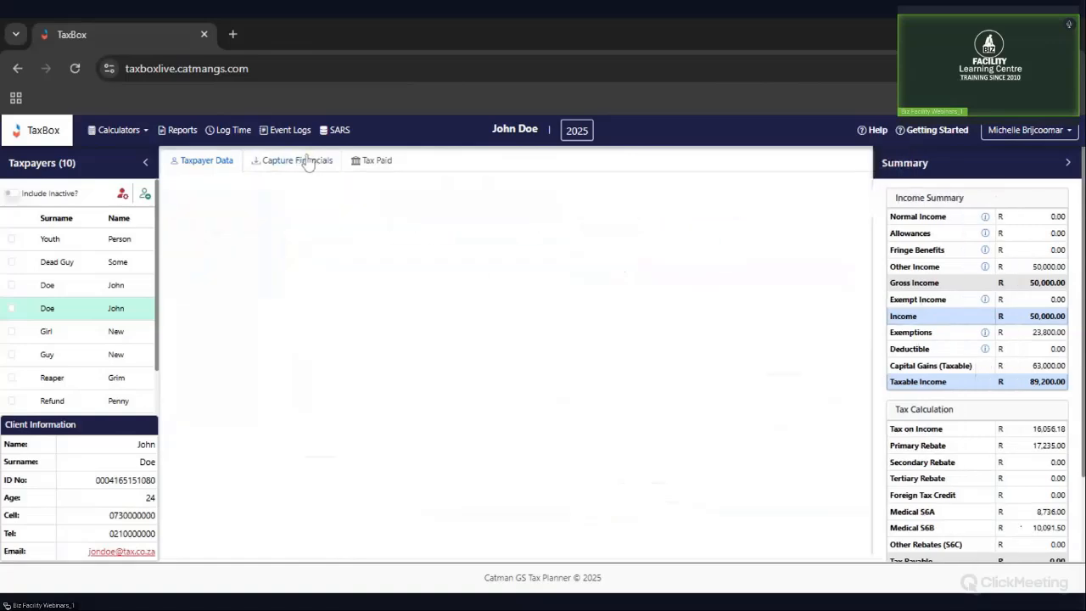
{"action": "double_click", "coordinate": [472, 256]}
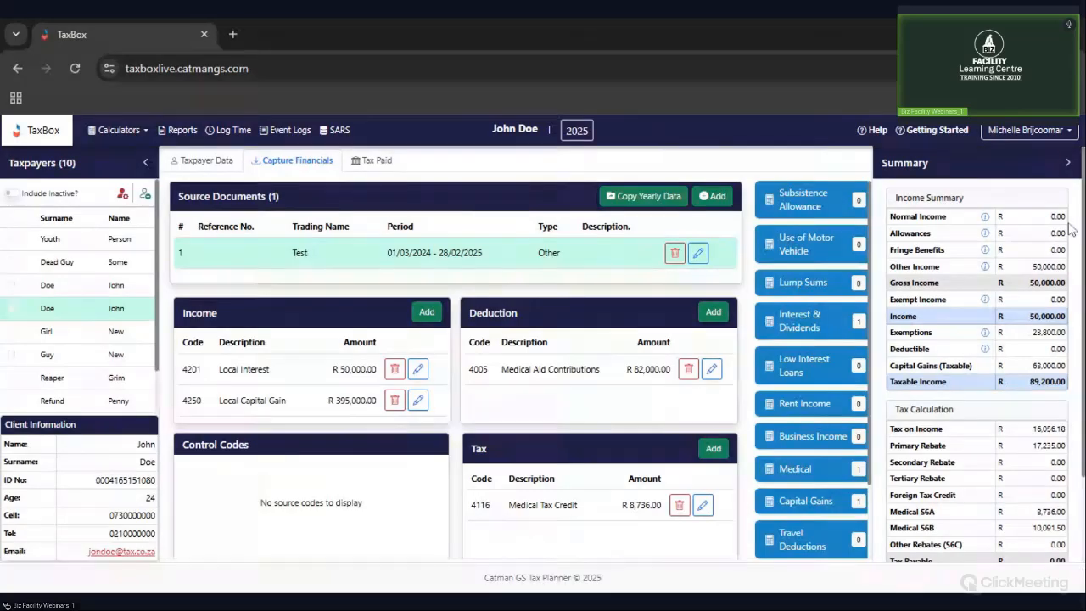
Step: Review the Test document's income, deduction and tax codes alongside the recalculated income summary and tax calculation
{"action": "scroll", "coordinate": [534, 359], "scroll_direction": "down", "scroll_amount": 1}
{"action": "scroll", "coordinate": [534, 359], "scroll_direction": "up", "scroll_amount": 1}
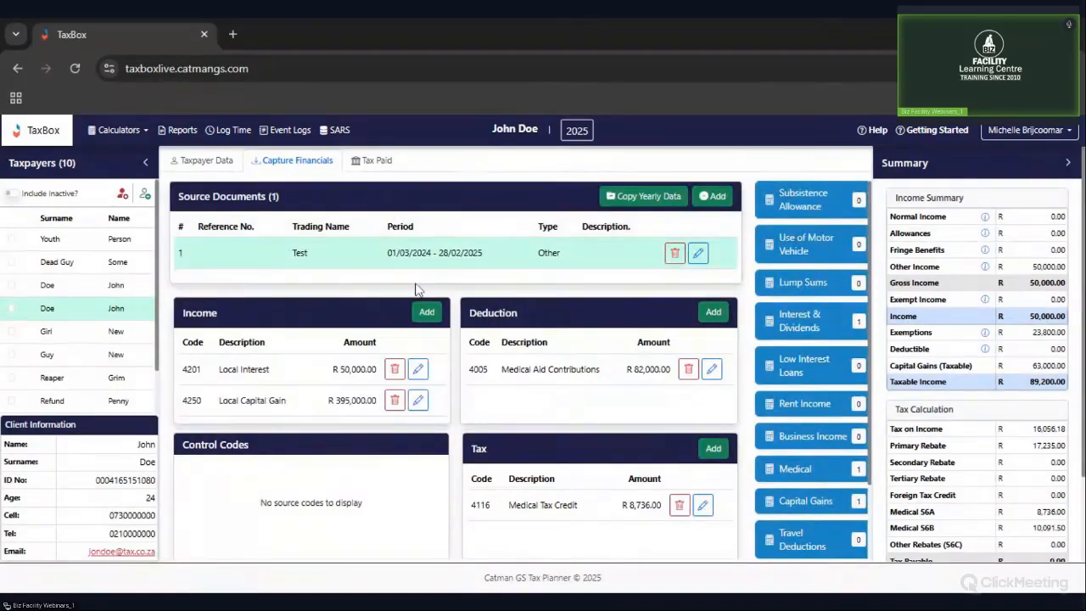
{"action": "scroll", "coordinate": [554, 371], "scroll_direction": "down", "scroll_amount": 2}
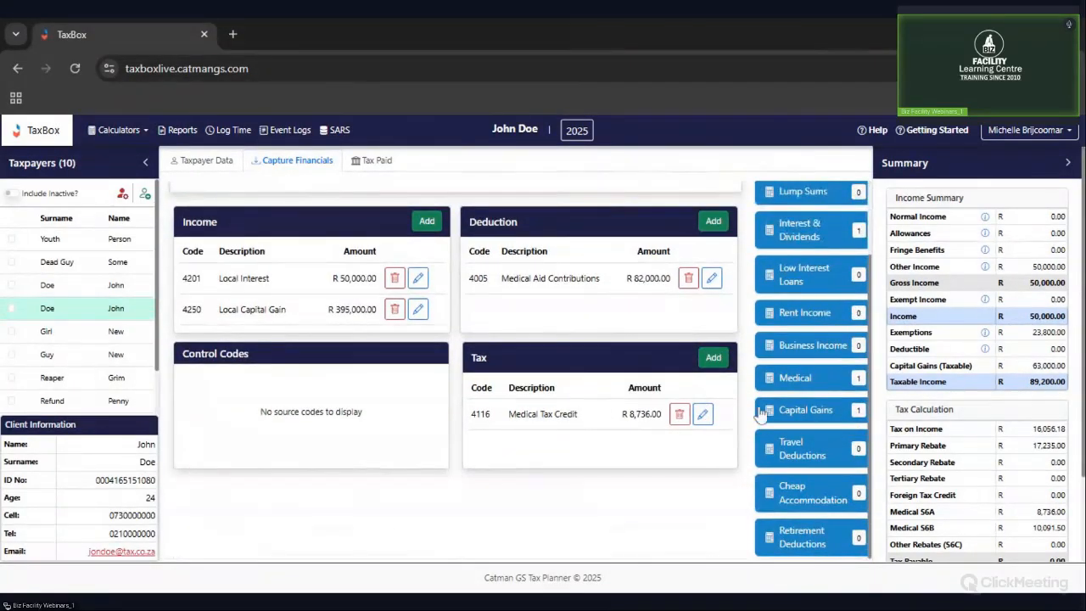
{"action": "scroll", "coordinate": [768, 409], "scroll_direction": "up", "scroll_amount": 2}
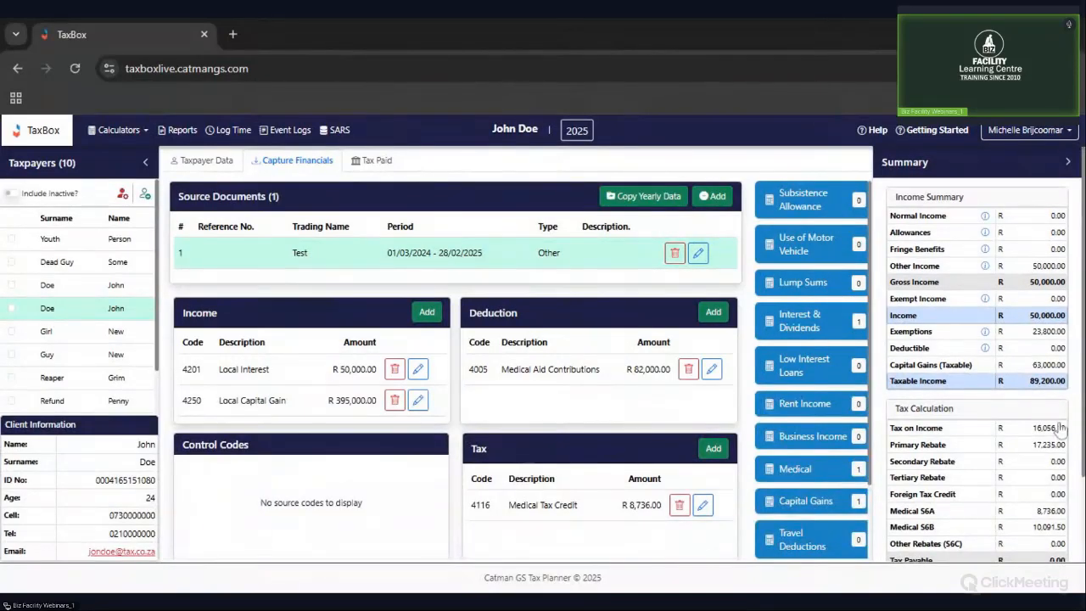
{"action": "scroll", "coordinate": [937, 433], "scroll_direction": "down", "scroll_amount": 1}
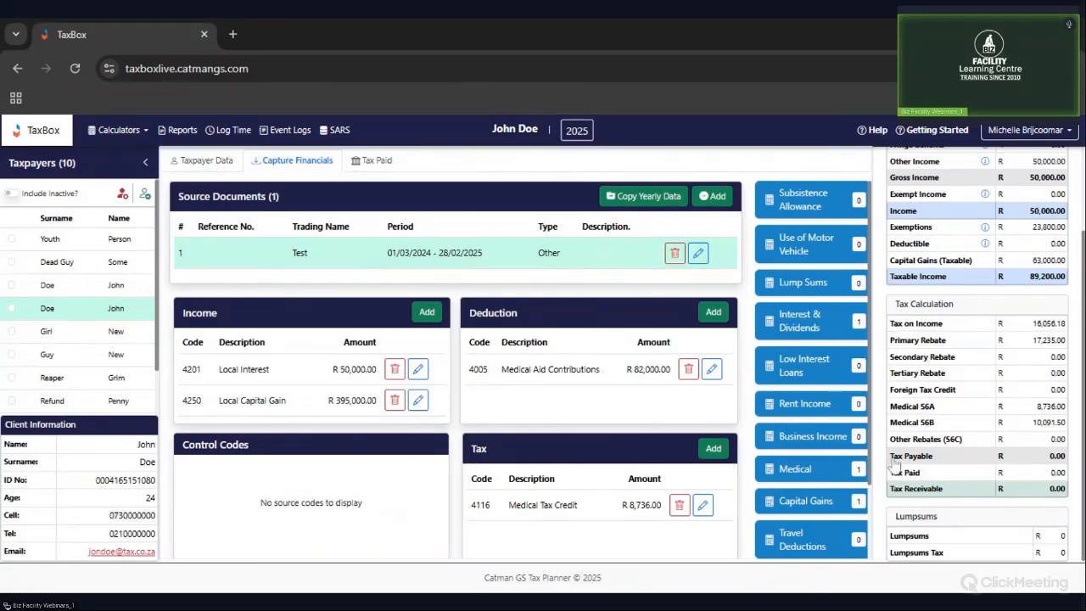
{"action": "scroll", "coordinate": [893, 462], "scroll_direction": "up", "scroll_amount": 1}
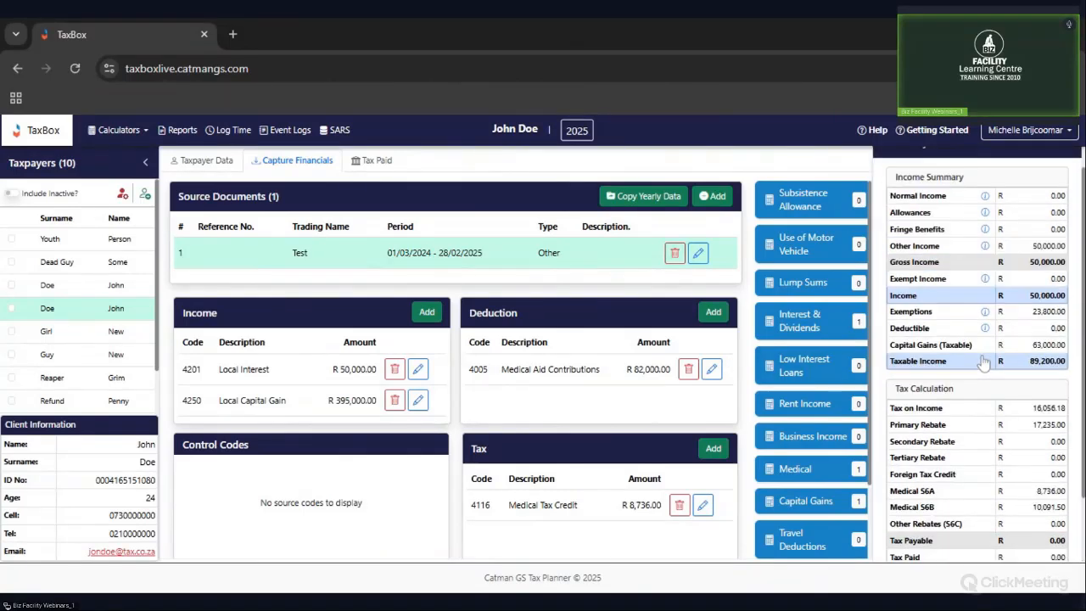
Step: Open the taxpayer's Tax Paid information for 2025
{"action": "left_click", "coordinate": [378, 163]}
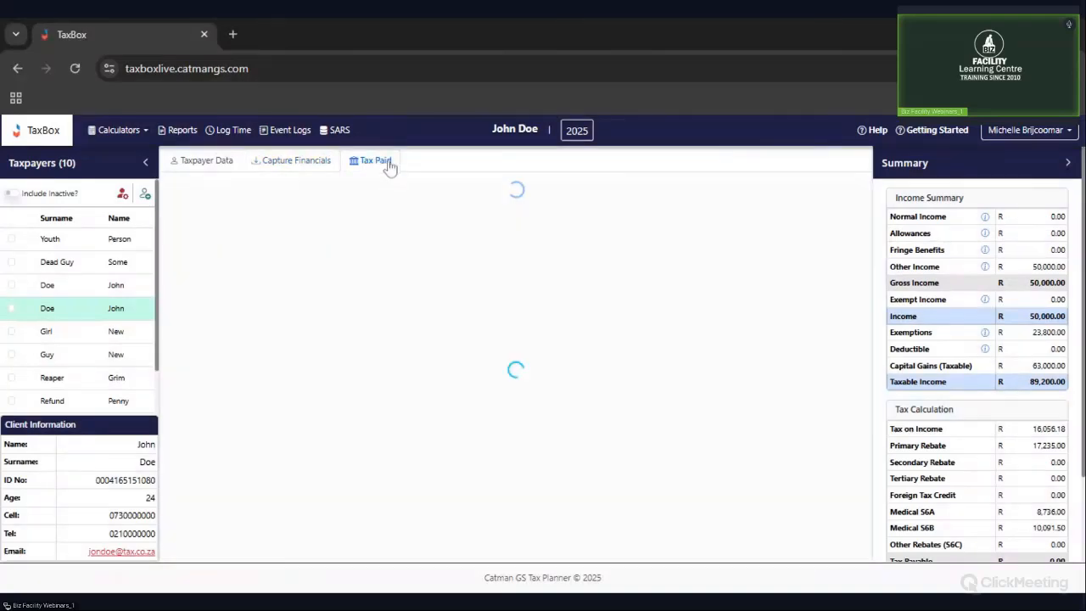